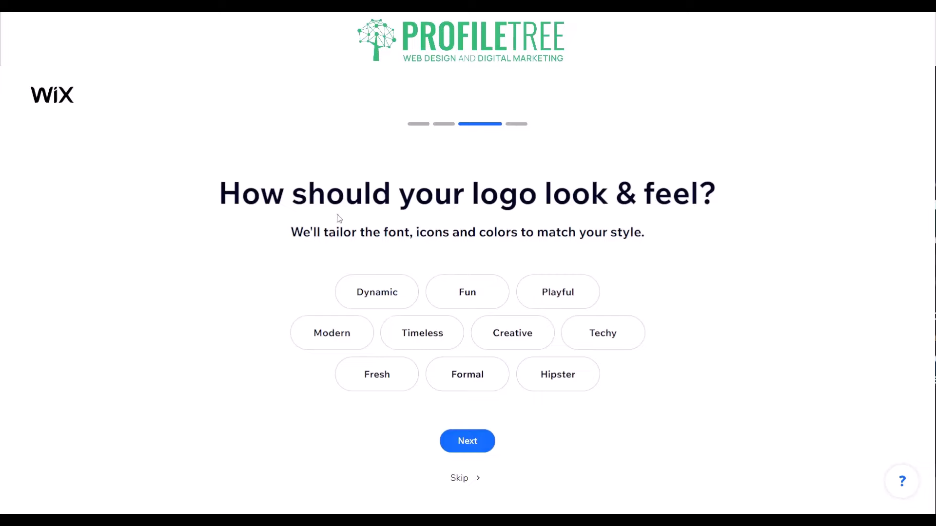
Choose Dynamic, Playful, Creative and Techy as the logo's look and feel, and continue to the logo comparison.
{"action": "left_click", "coordinate": [373, 300]}
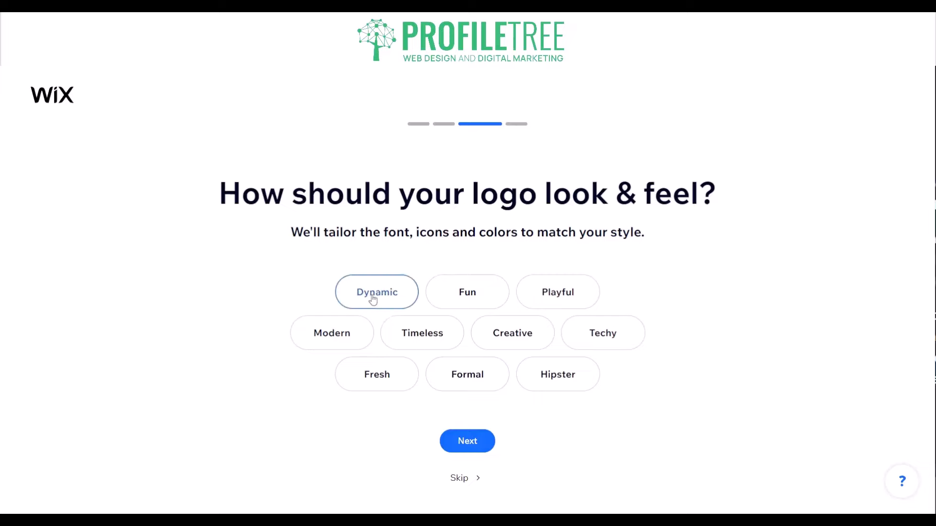
{"action": "left_click", "coordinate": [538, 290]}
{"action": "left_click", "coordinate": [507, 353]}
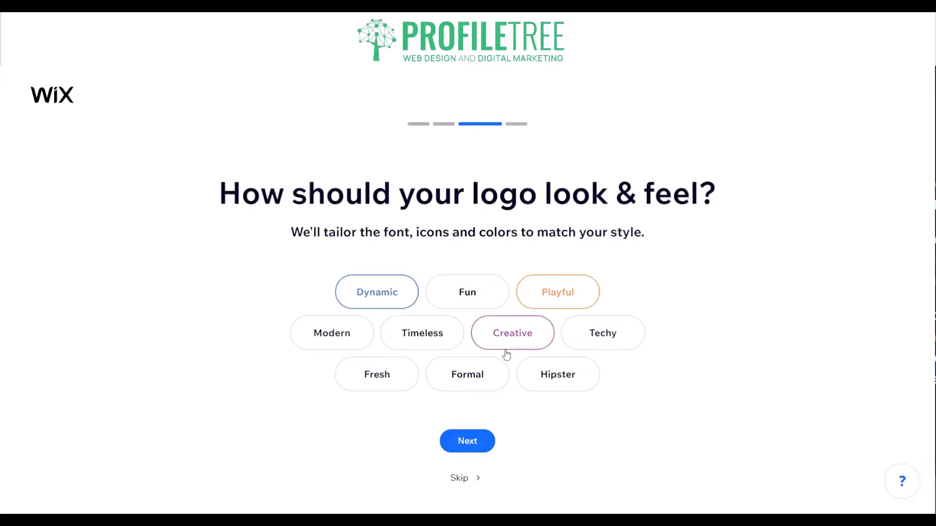
{"action": "left_click", "coordinate": [588, 349]}
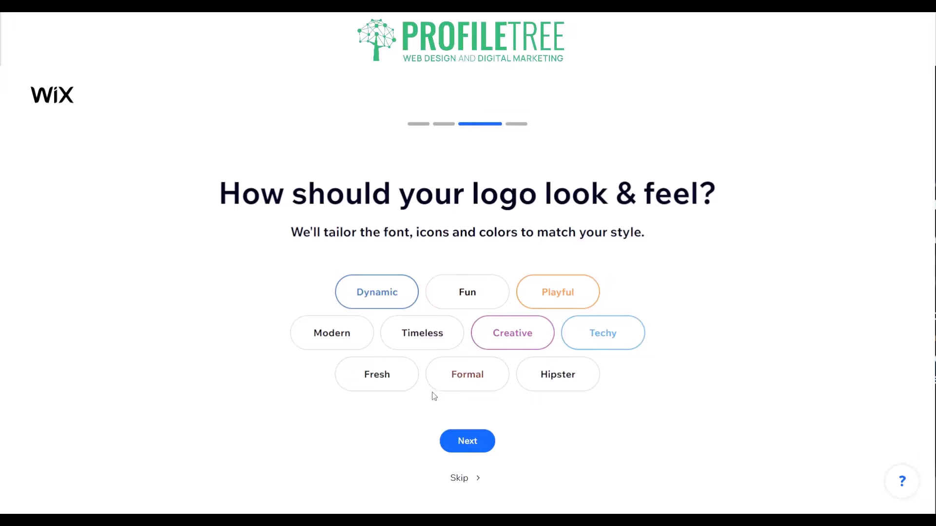
{"action": "left_click", "coordinate": [450, 444]}
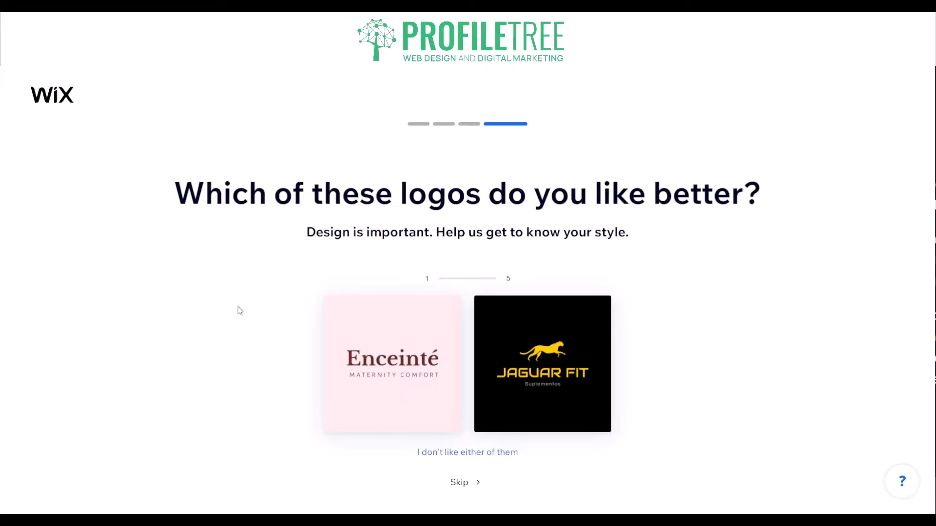
Complete the five logo comparisons, preferring Enceinté, rejecting the second pair, choosing Soulful Stitches Alterations, and picking the first logo in the last two pairs.
{"action": "left_click", "coordinate": [378, 383]}
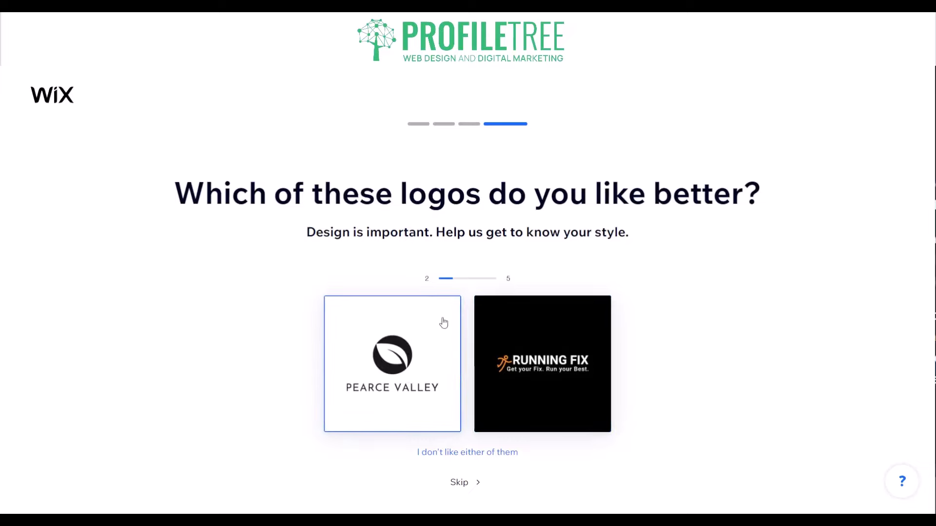
{"action": "left_click", "coordinate": [442, 452]}
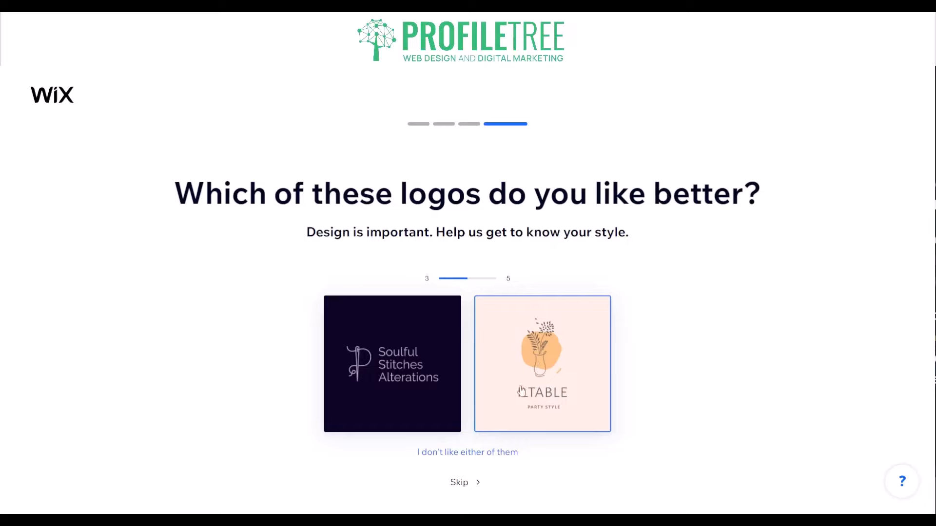
{"action": "left_click", "coordinate": [434, 396]}
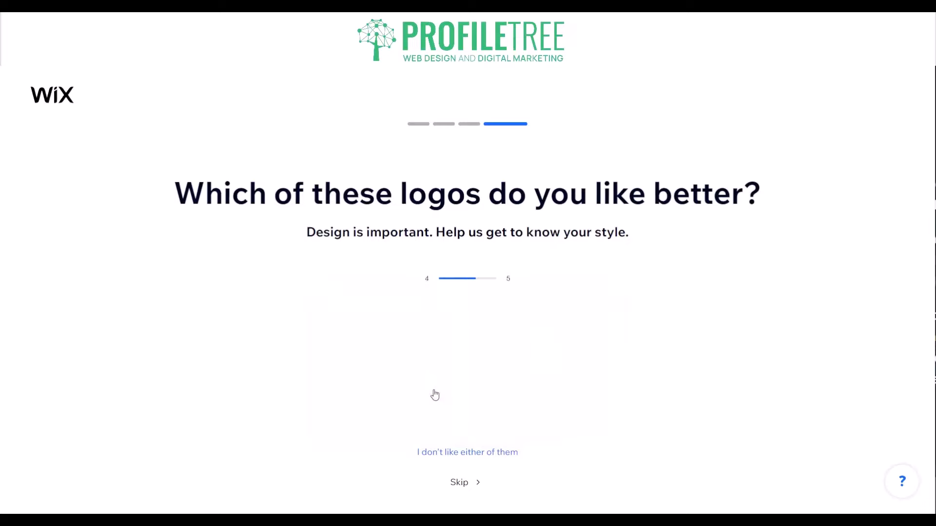
{"action": "left_click", "coordinate": [426, 384]}
{"action": "left_click", "coordinate": [418, 399]}
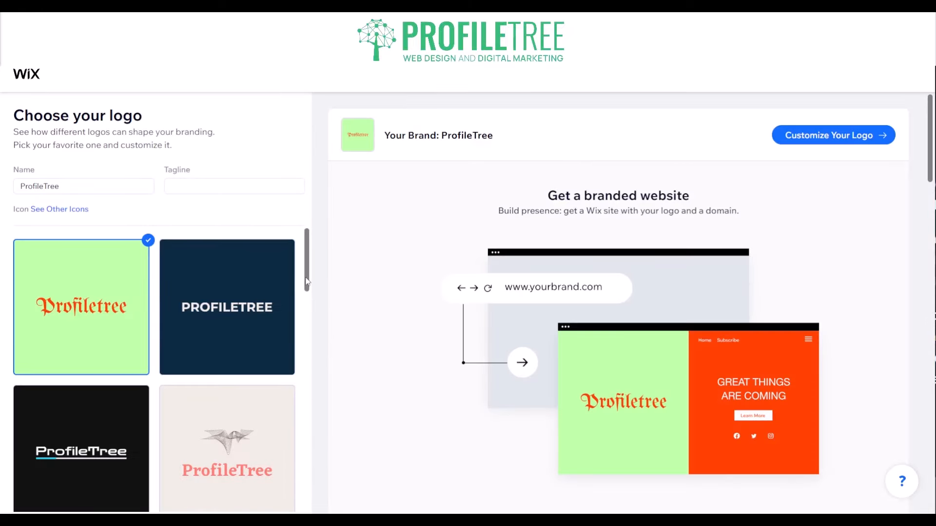
Select the brown ProfileTree logo with the white table icon from the suggestions.
{"action": "scroll", "coordinate": [219, 350], "scroll_direction": "down", "scroll_amount": 1}
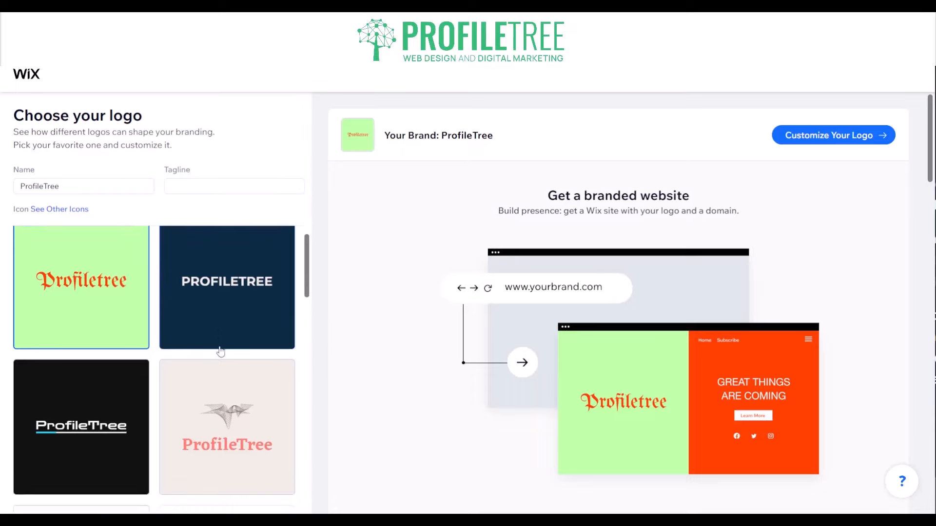
{"action": "scroll", "coordinate": [220, 351], "scroll_direction": "down", "scroll_amount": 5}
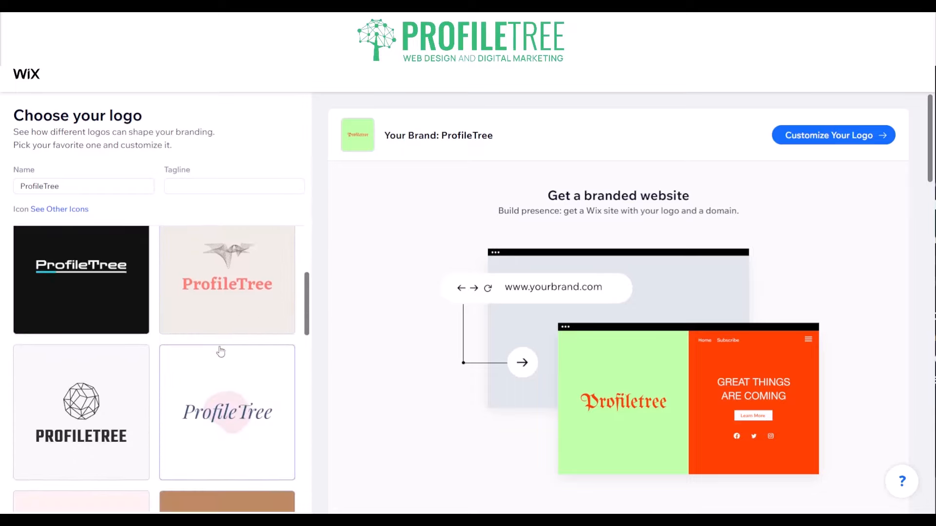
{"action": "scroll", "coordinate": [221, 351], "scroll_direction": "down", "scroll_amount": 5}
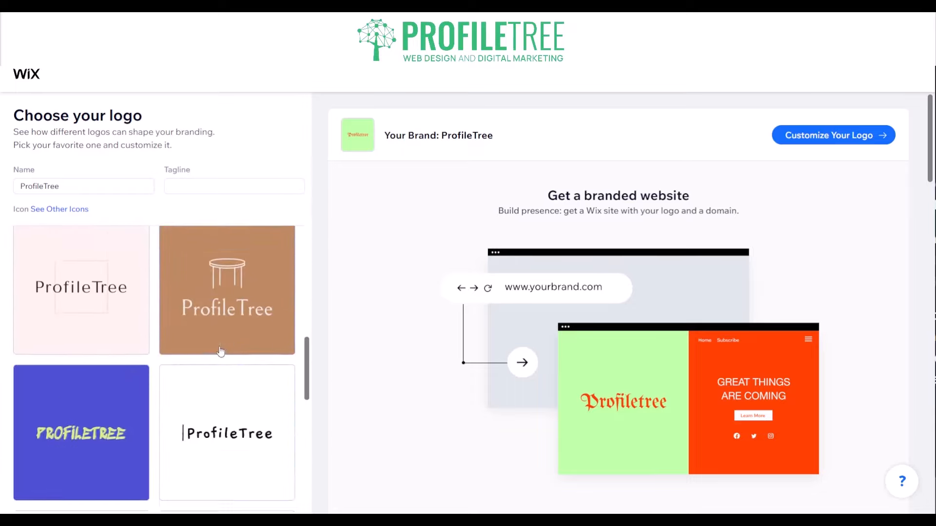
{"action": "scroll", "coordinate": [220, 351], "scroll_direction": "up", "scroll_amount": 2}
{"action": "left_click", "coordinate": [227, 317]}
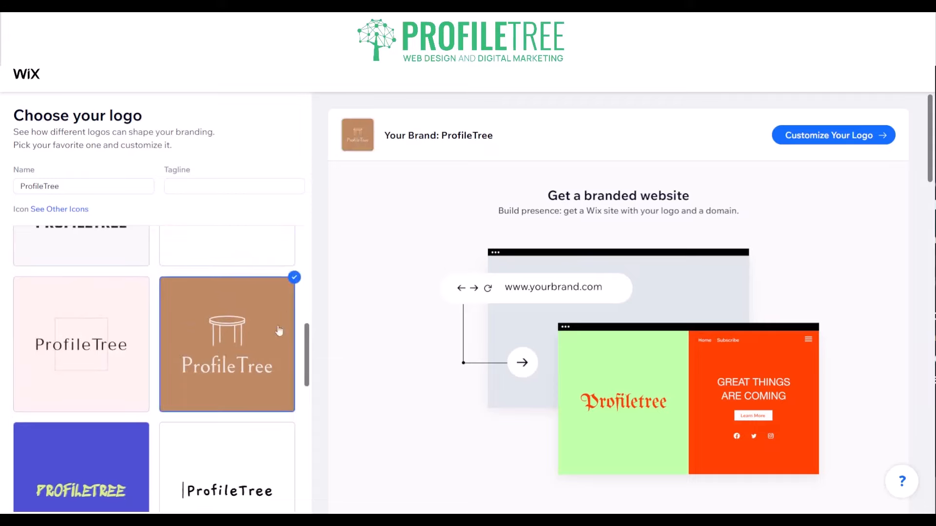
Look through the further ProfileTree logo suggestions and check the branded website preview of the selected logo.
{"action": "scroll", "coordinate": [255, 361], "scroll_direction": "down", "scroll_amount": 4}
{"action": "scroll", "coordinate": [255, 362], "scroll_direction": "down", "scroll_amount": 6}
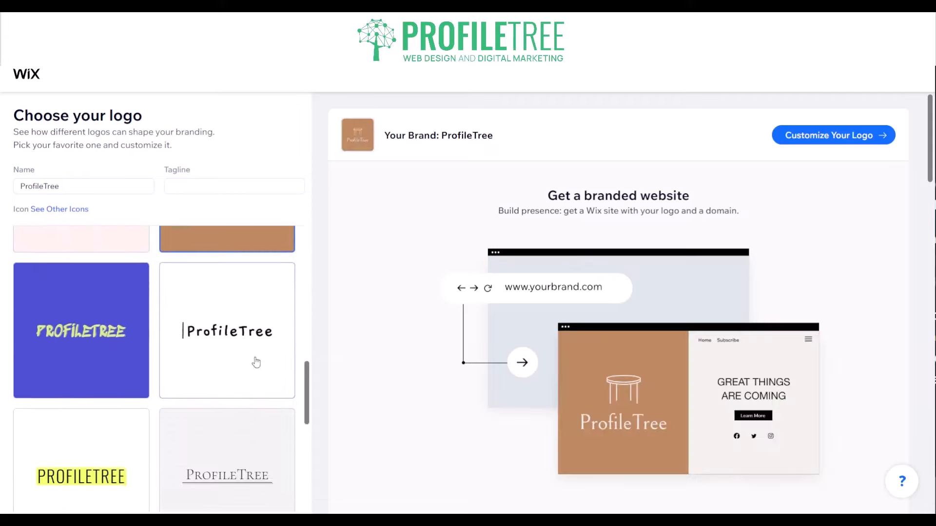
{"action": "scroll", "coordinate": [255, 361], "scroll_direction": "down", "scroll_amount": 10}
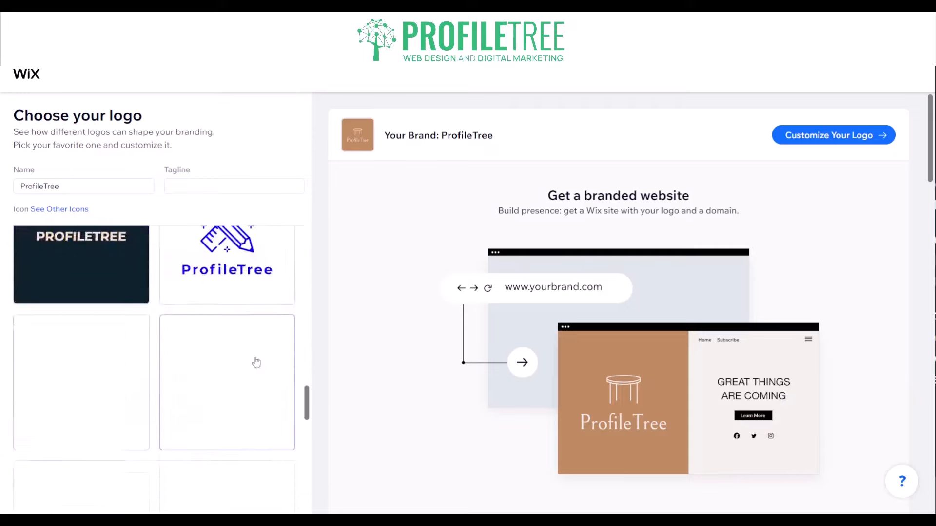
{"action": "scroll", "coordinate": [257, 362], "scroll_direction": "down", "scroll_amount": 8}
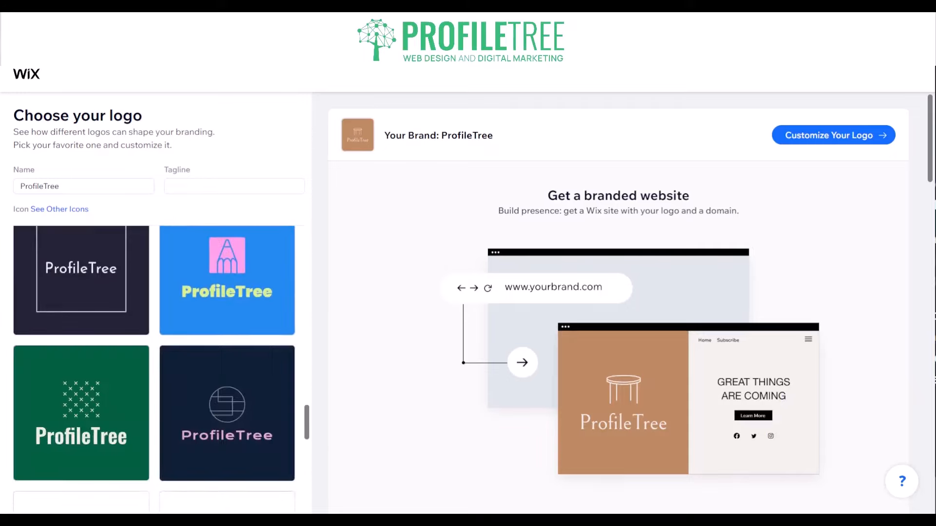
{"action": "scroll", "coordinate": [197, 433], "scroll_direction": "down", "scroll_amount": 6}
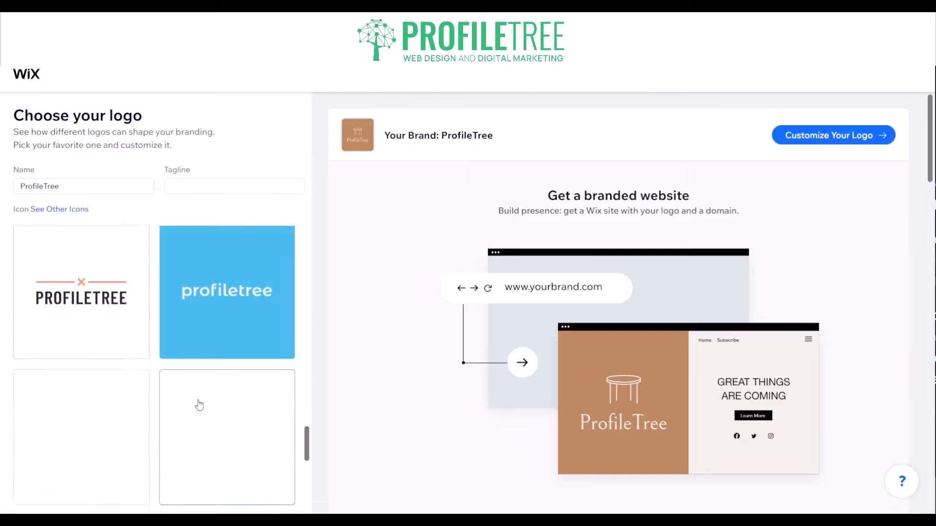
{"action": "scroll", "coordinate": [185, 385], "scroll_direction": "up", "scroll_amount": 2}
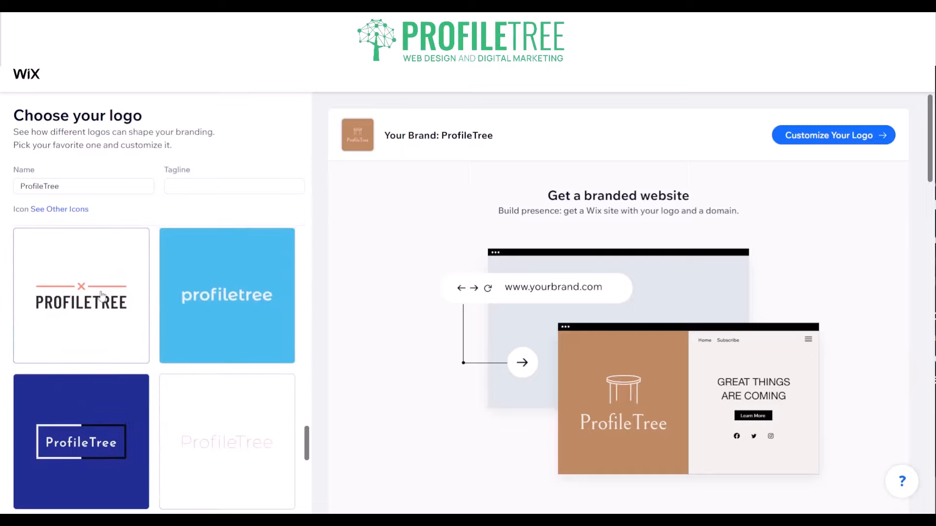
{"action": "scroll", "coordinate": [152, 395], "scroll_direction": "down", "scroll_amount": 7}
{"action": "scroll", "coordinate": [152, 395], "scroll_direction": "up", "scroll_amount": 7}
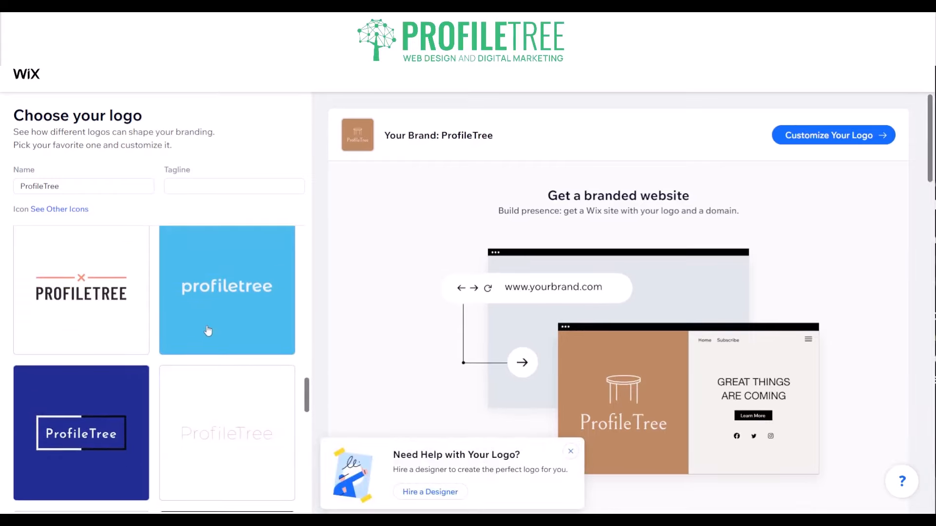
{"action": "scroll", "coordinate": [207, 326], "scroll_direction": "down", "scroll_amount": 3}
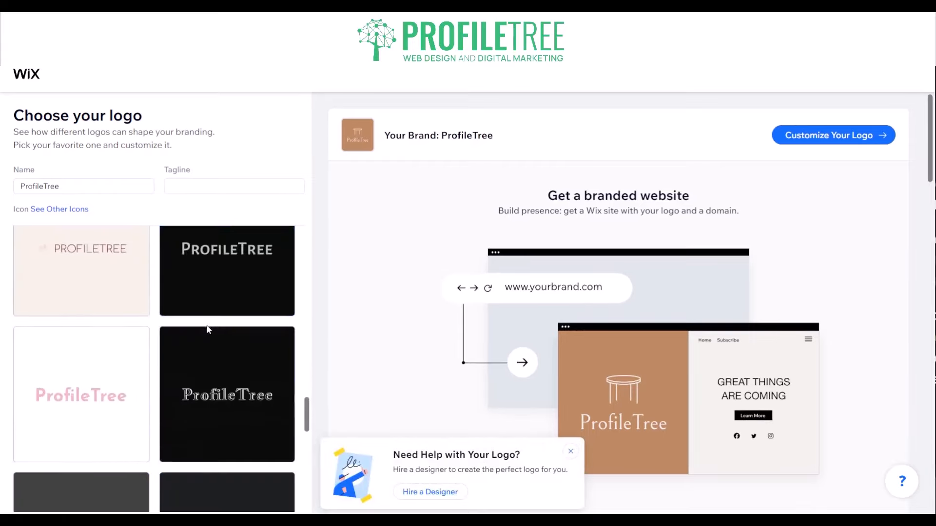
{"action": "scroll", "coordinate": [195, 322], "scroll_direction": "down", "scroll_amount": 1}
{"action": "scroll", "coordinate": [193, 327], "scroll_direction": "up", "scroll_amount": 1}
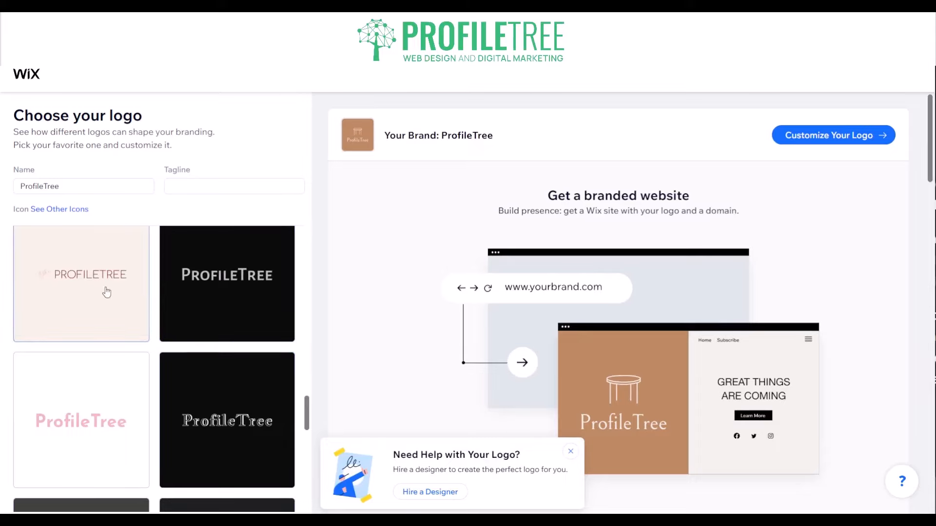
{"action": "scroll", "coordinate": [106, 292], "scroll_direction": "down", "scroll_amount": 5}
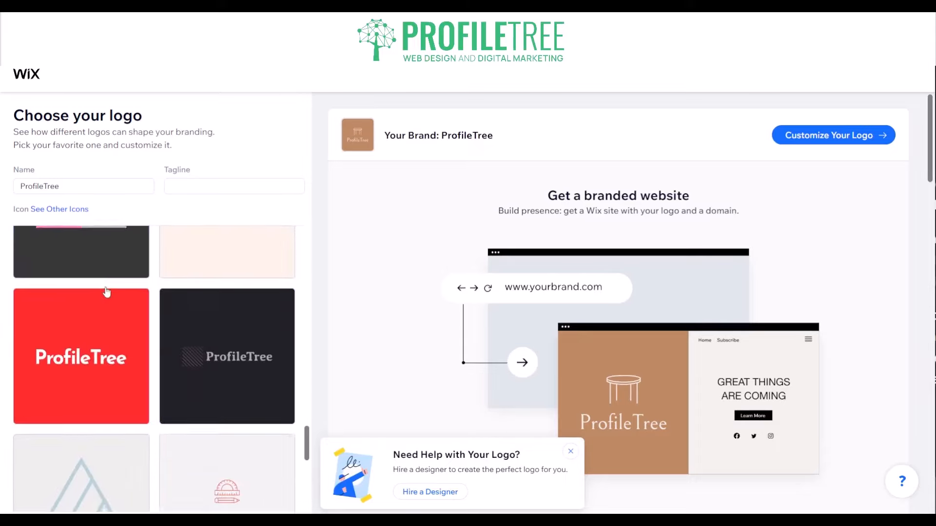
{"action": "scroll", "coordinate": [634, 309], "scroll_direction": "down", "scroll_amount": 1}
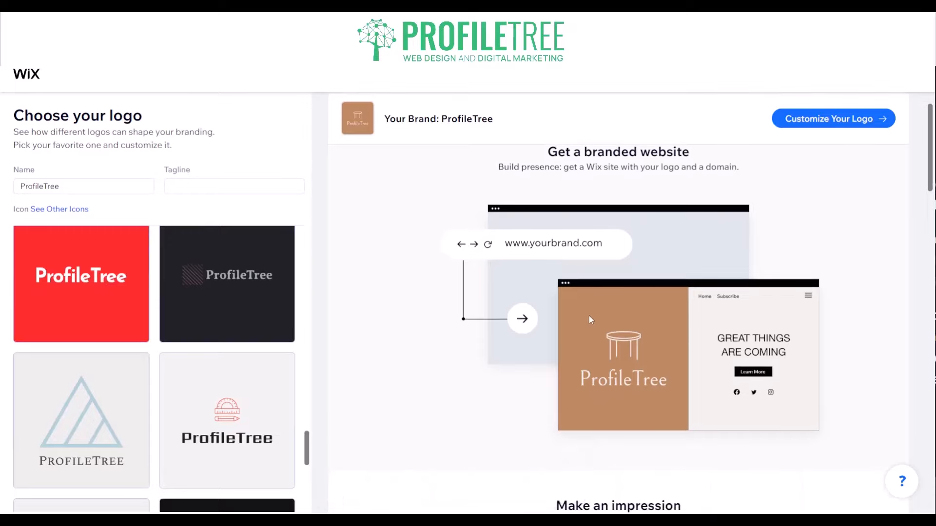
{"action": "scroll", "coordinate": [590, 319], "scroll_direction": "up", "scroll_amount": 1}
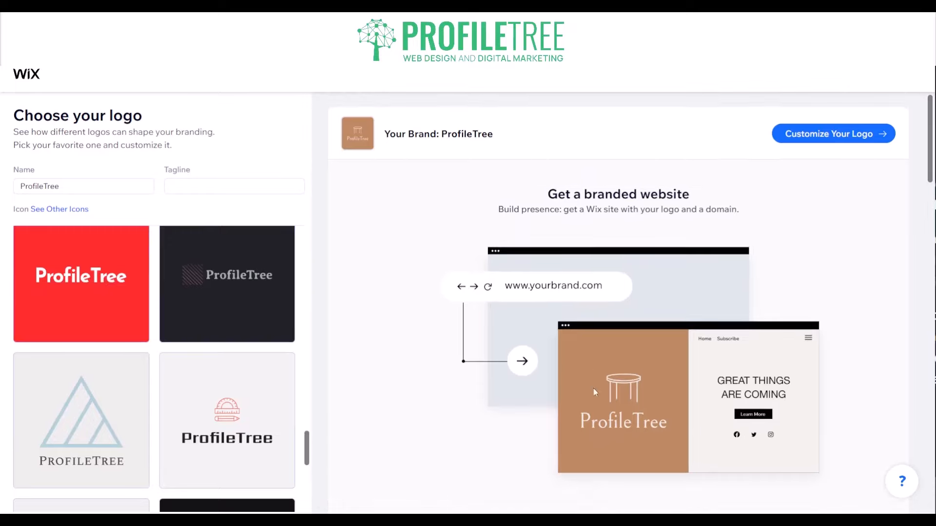
Select the pale pink PROFILETREE logo with the small faint icon beside the thin lettering.
{"action": "scroll", "coordinate": [110, 357], "scroll_direction": "up", "scroll_amount": 2}
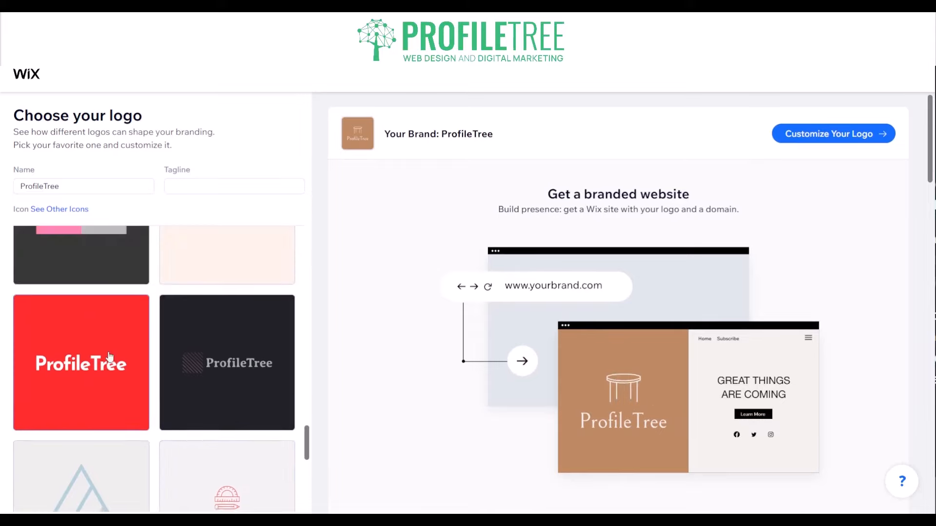
{"action": "scroll", "coordinate": [109, 357], "scroll_direction": "down", "scroll_amount": 1}
{"action": "scroll", "coordinate": [109, 357], "scroll_direction": "up", "scroll_amount": 5}
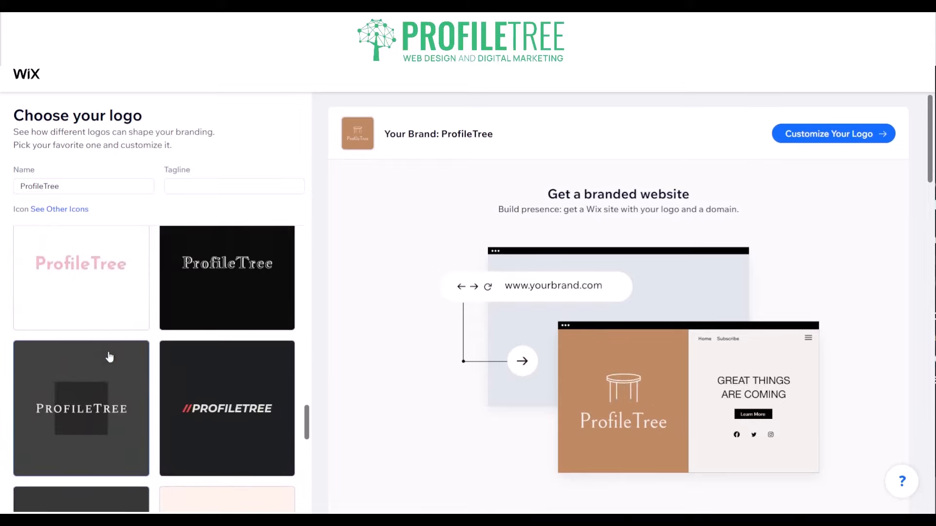
{"action": "scroll", "coordinate": [109, 357], "scroll_direction": "up", "scroll_amount": 1}
{"action": "left_click", "coordinate": [109, 357]}
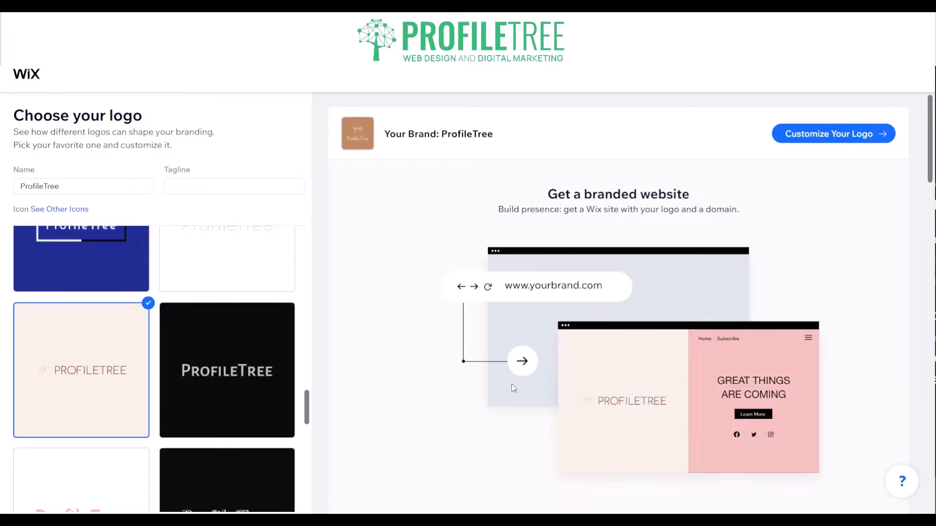
Examine how the selected logo looks on the website, business card, phone profile and merchandise mockups.
{"action": "scroll", "coordinate": [584, 419], "scroll_direction": "down", "scroll_amount": 4}
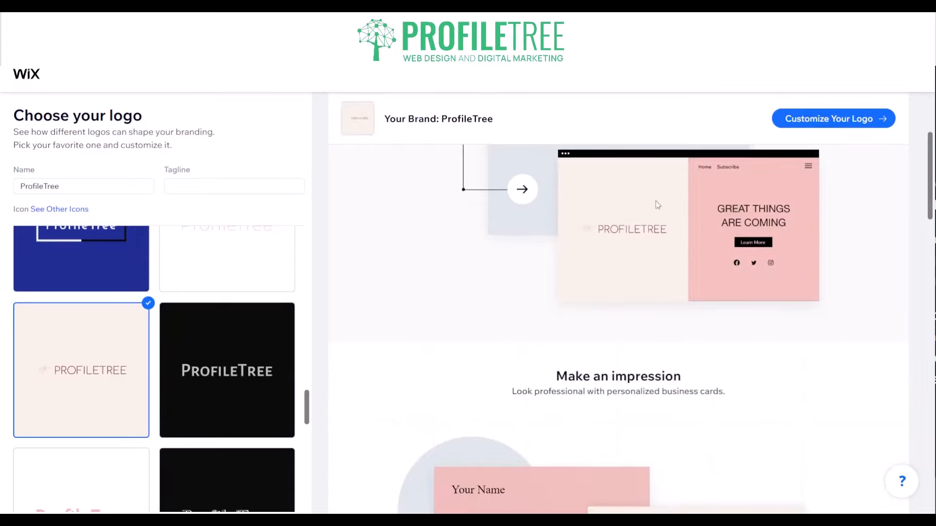
{"action": "scroll", "coordinate": [522, 393], "scroll_direction": "down", "scroll_amount": 12}
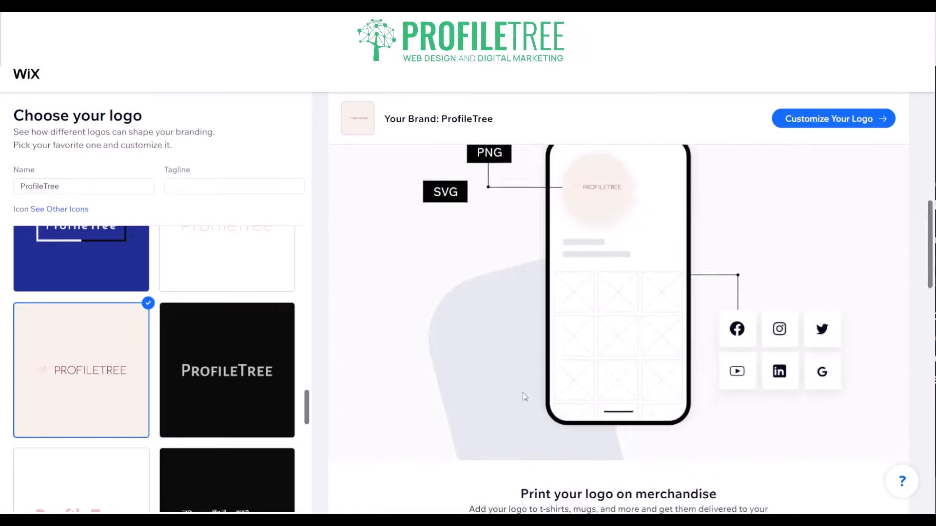
{"action": "scroll", "coordinate": [522, 393], "scroll_direction": "up", "scroll_amount": 6}
{"action": "scroll", "coordinate": [525, 397], "scroll_direction": "up", "scroll_amount": 2}
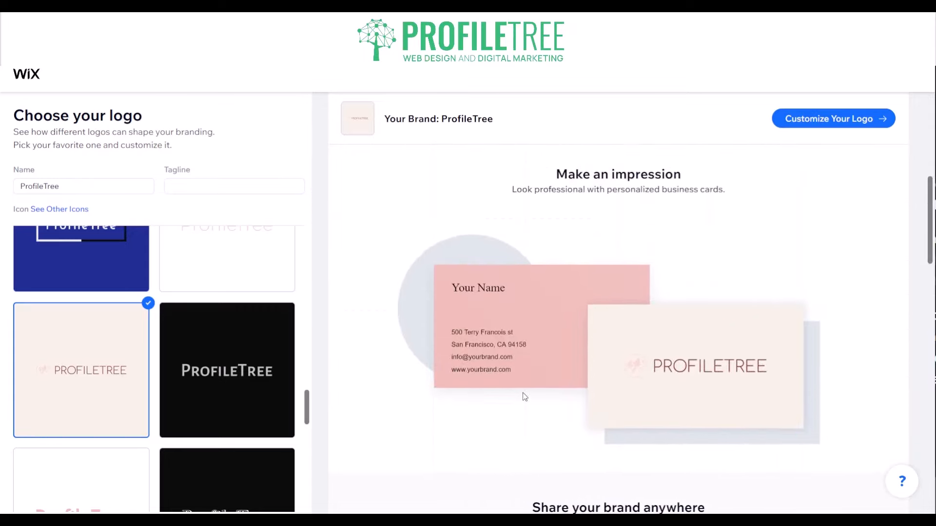
{"action": "scroll", "coordinate": [524, 395], "scroll_direction": "down", "scroll_amount": 7}
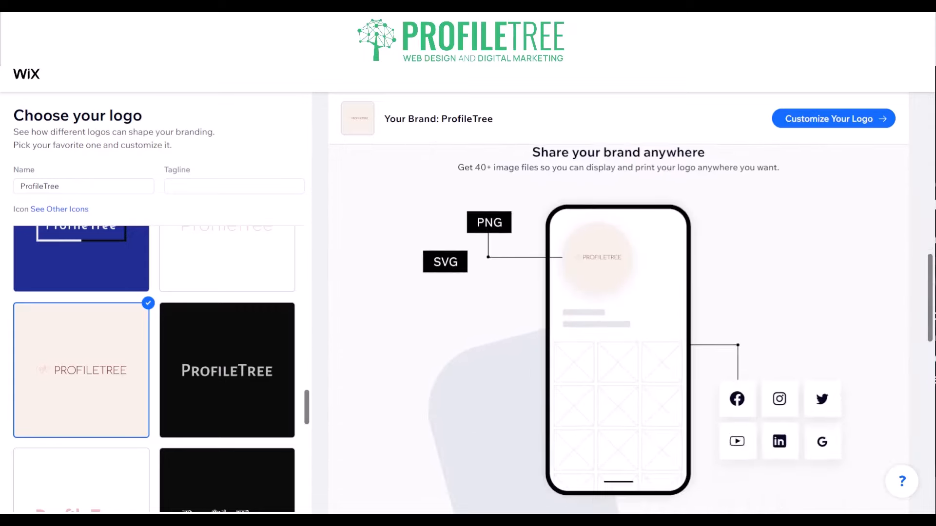
{"action": "scroll", "coordinate": [581, 338], "scroll_direction": "down", "scroll_amount": 10}
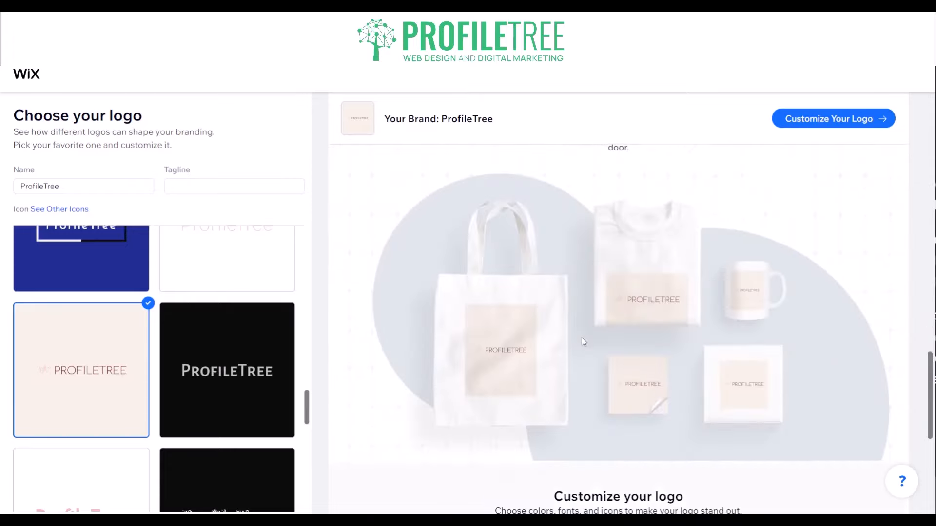
{"action": "scroll", "coordinate": [582, 337], "scroll_direction": "up", "scroll_amount": 3}
{"action": "scroll", "coordinate": [581, 342], "scroll_direction": "up", "scroll_amount": 3}
{"action": "scroll", "coordinate": [581, 341], "scroll_direction": "down", "scroll_amount": 10}
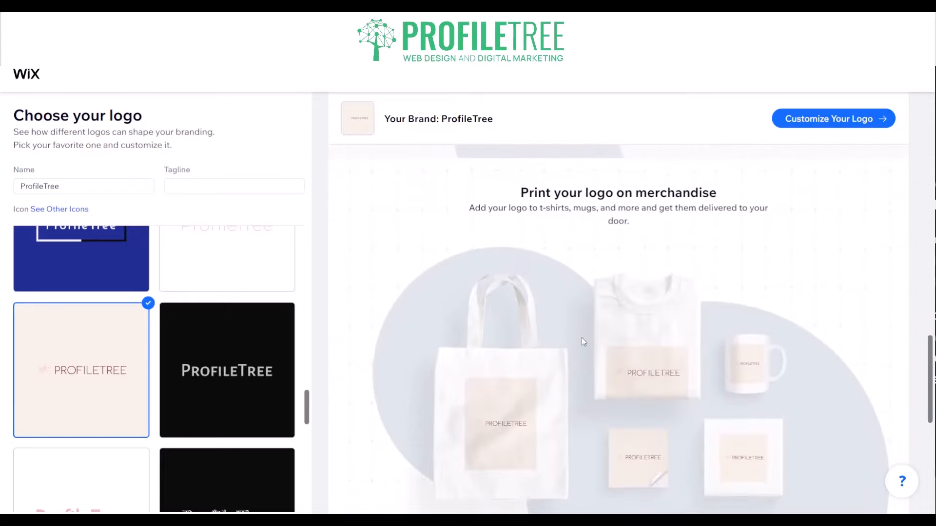
{"action": "scroll", "coordinate": [581, 342], "scroll_direction": "up", "scroll_amount": 12}
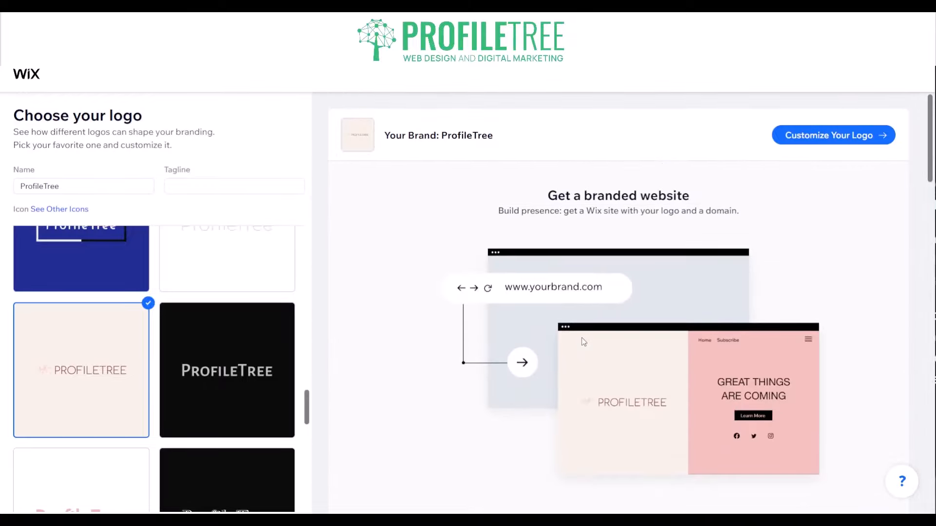
Select the navy ProfileTree logo with the yellow icon banner from the suggestions.
{"action": "scroll", "coordinate": [187, 387], "scroll_direction": "down", "scroll_amount": 6}
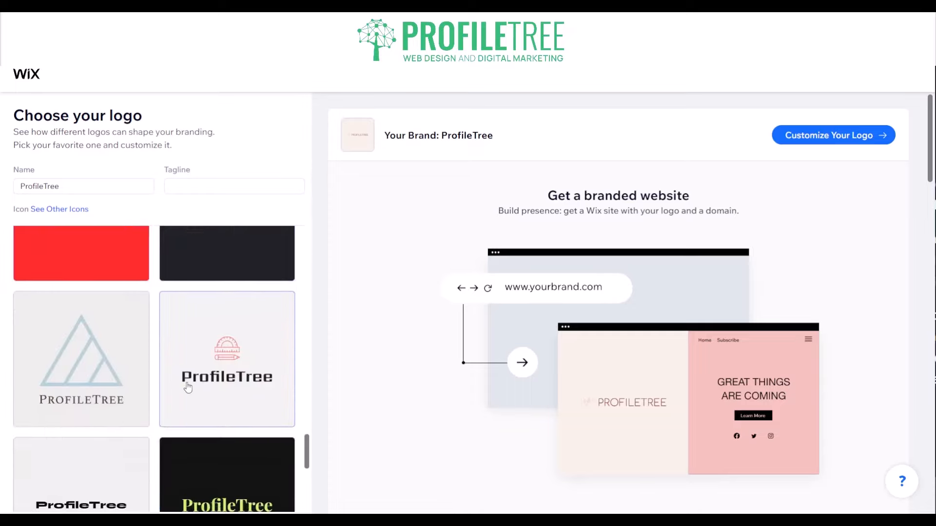
{"action": "scroll", "coordinate": [188, 387], "scroll_direction": "down", "scroll_amount": 5}
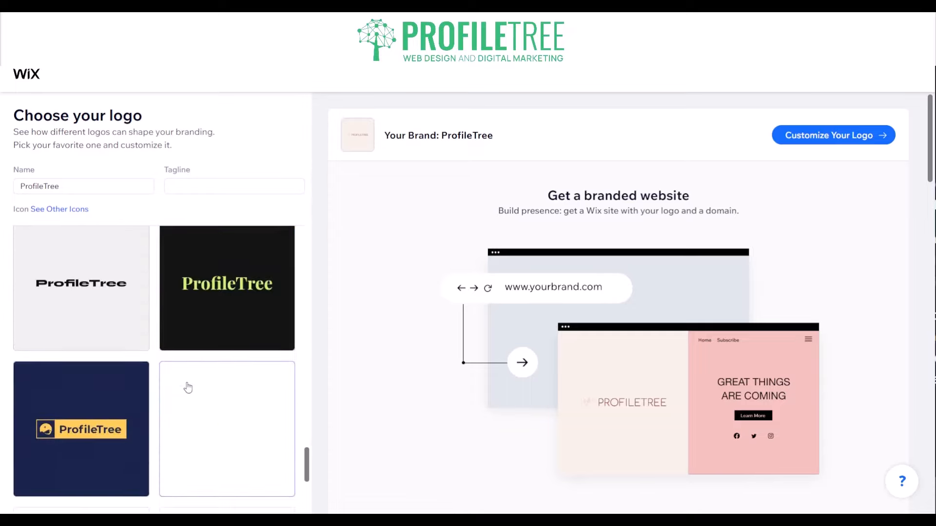
{"action": "left_click", "coordinate": [104, 477]}
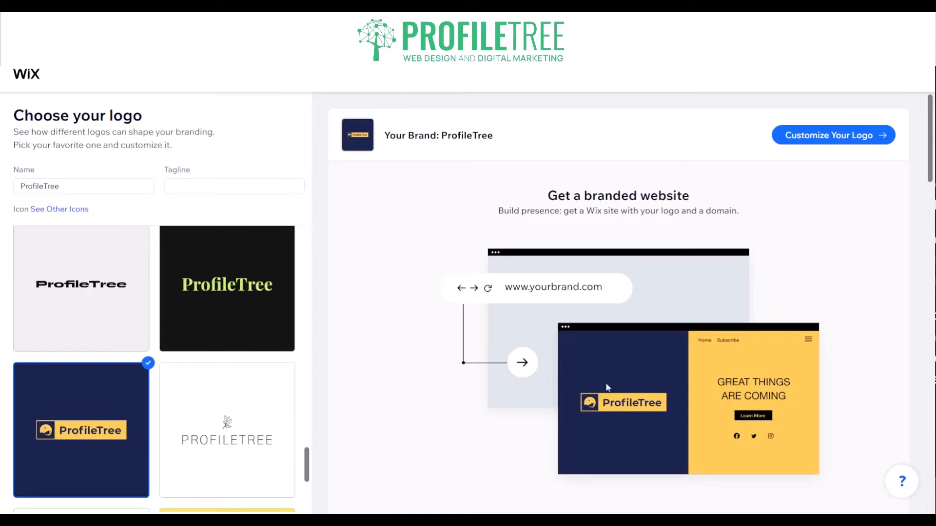
Select the light grey ProfileTree logo with wide black lettering and open it for customization.
{"action": "left_click", "coordinate": [92, 274]}
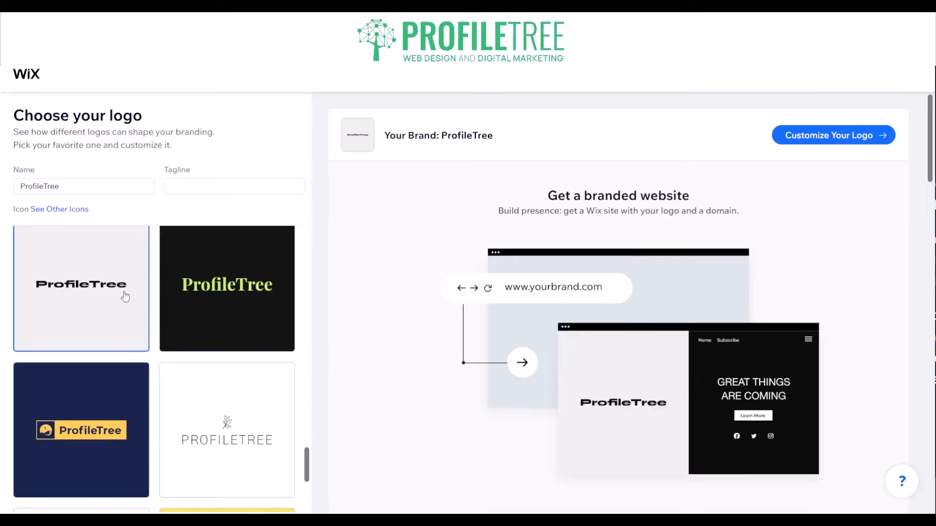
{"action": "scroll", "coordinate": [138, 359], "scroll_direction": "down", "scroll_amount": 2}
{"action": "scroll", "coordinate": [138, 359], "scroll_direction": "up", "scroll_amount": 3}
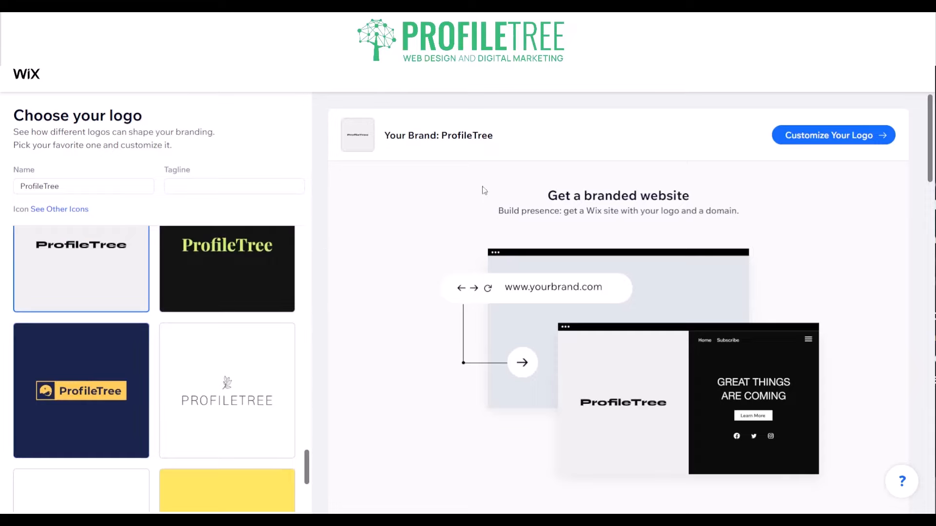
{"action": "left_click", "coordinate": [811, 137]}
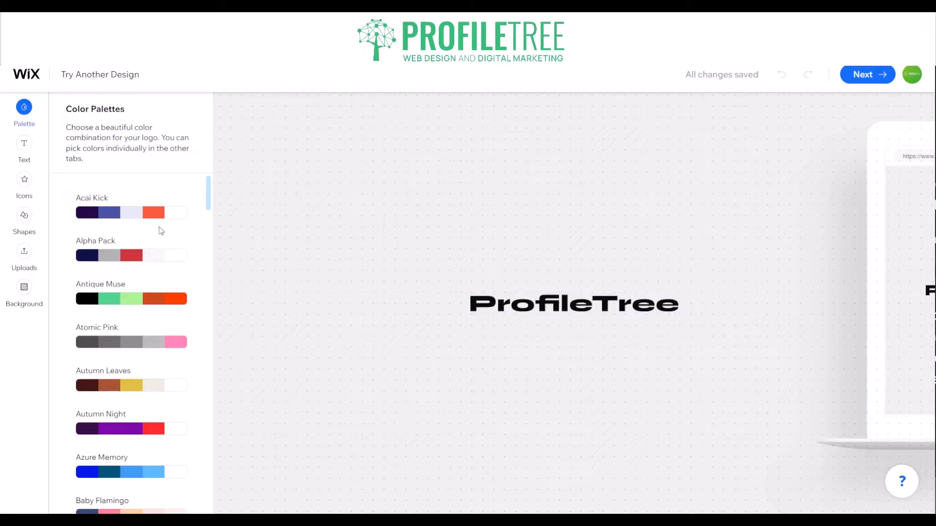
Try the Acai Kick and Alpha Pack colour palettes on the logo and undo both palette changes.
{"action": "left_click", "coordinate": [143, 205]}
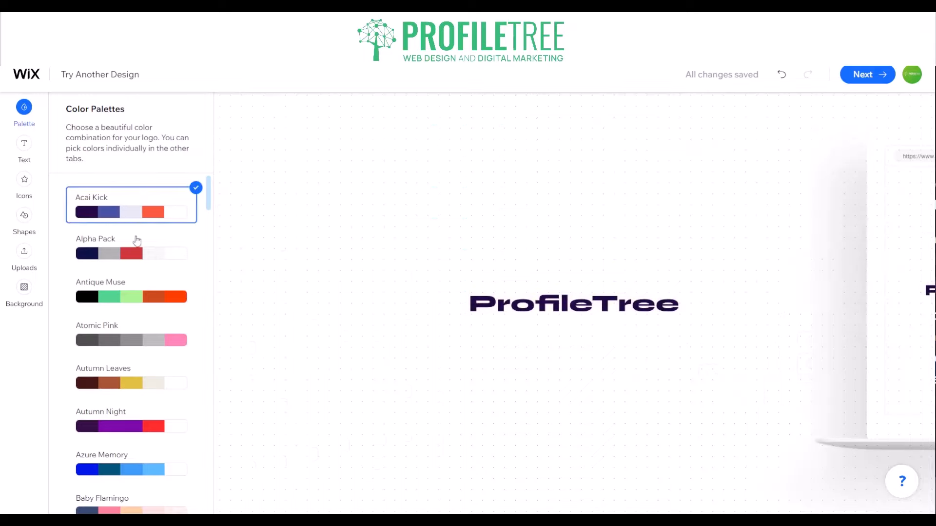
{"action": "left_click", "coordinate": [137, 256]}
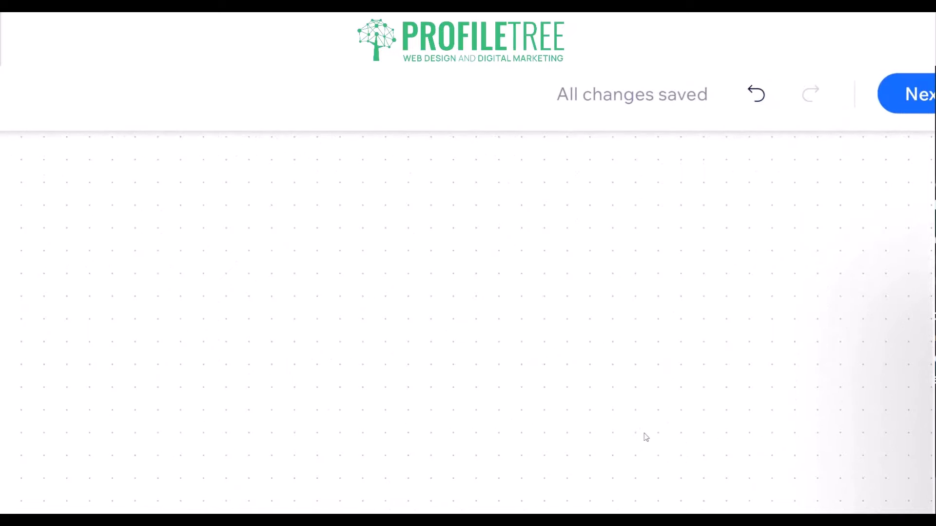
{"action": "left_click", "coordinate": [756, 94]}
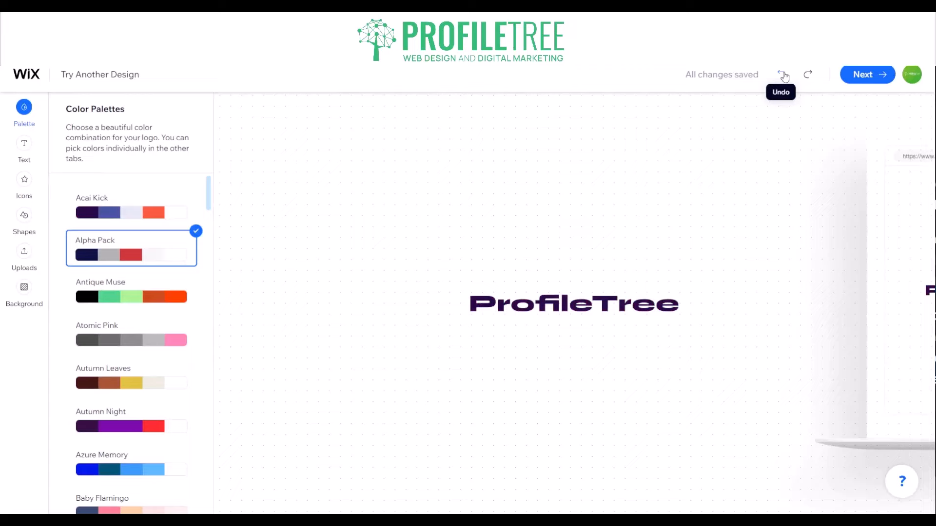
{"action": "left_click", "coordinate": [784, 76]}
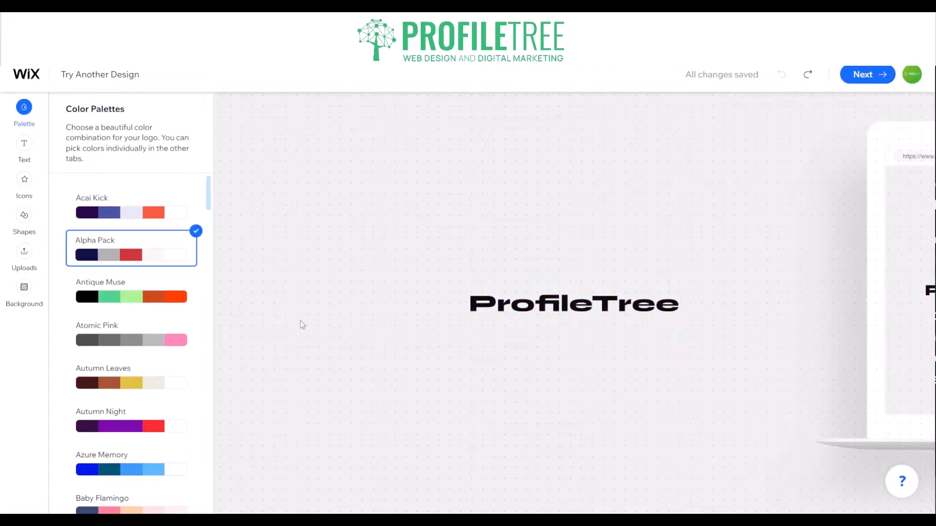
Try the Acai Kick, Autumn Night, Antique Muse and Baby Flamingo colour palettes on the logo.
{"action": "left_click", "coordinate": [124, 205]}
{"action": "left_click", "coordinate": [124, 416]}
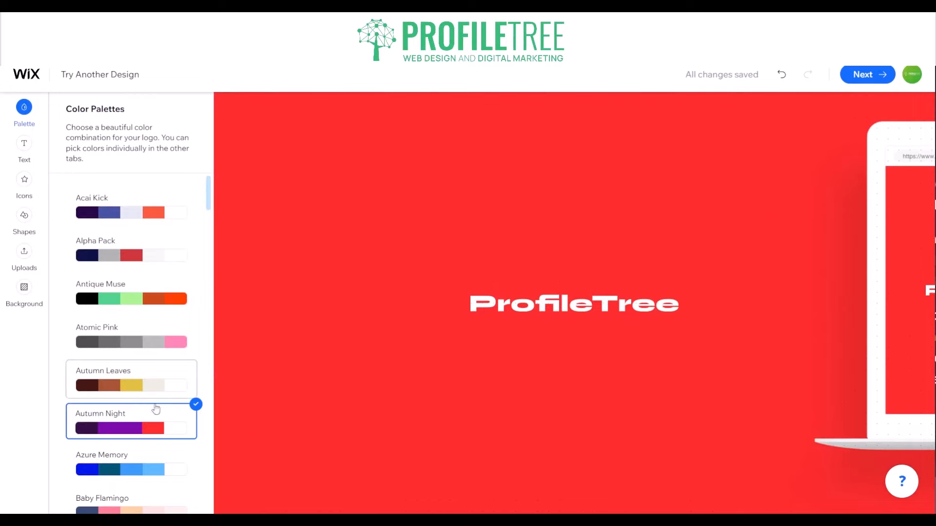
{"action": "left_click", "coordinate": [124, 302]}
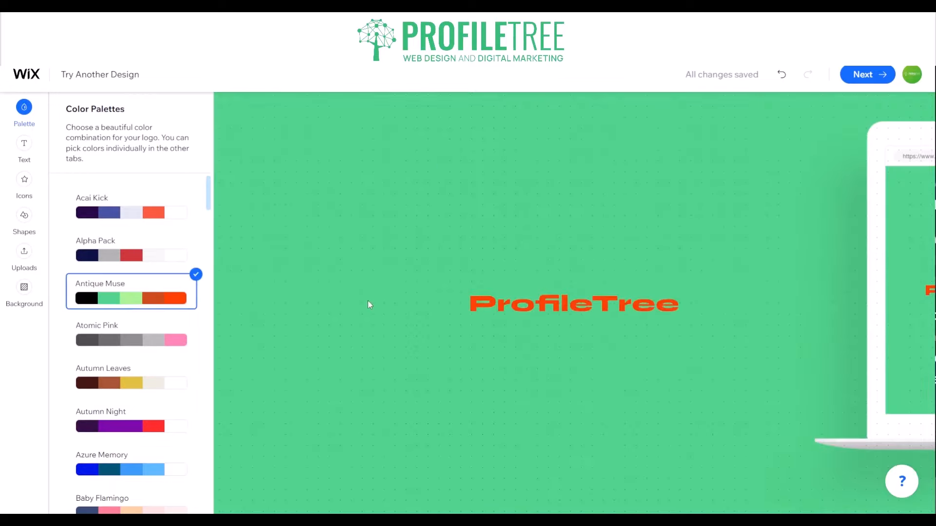
{"action": "scroll", "coordinate": [127, 380], "scroll_direction": "down", "scroll_amount": 3}
{"action": "left_click", "coordinate": [129, 371]}
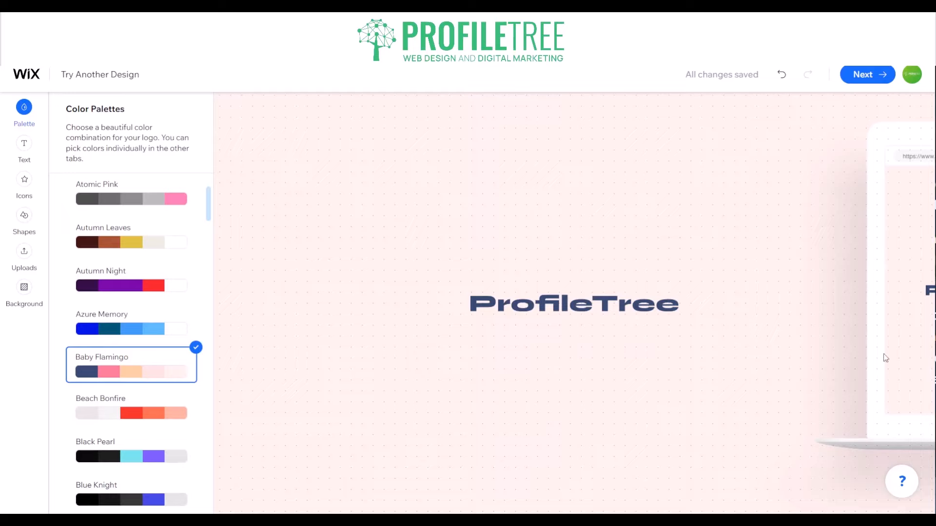
Undo all the palette changes made to the logo.
{"action": "left_click", "coordinate": [789, 77]}
{"action": "left_click", "coordinate": [790, 76]}
{"action": "left_click", "coordinate": [789, 76]}
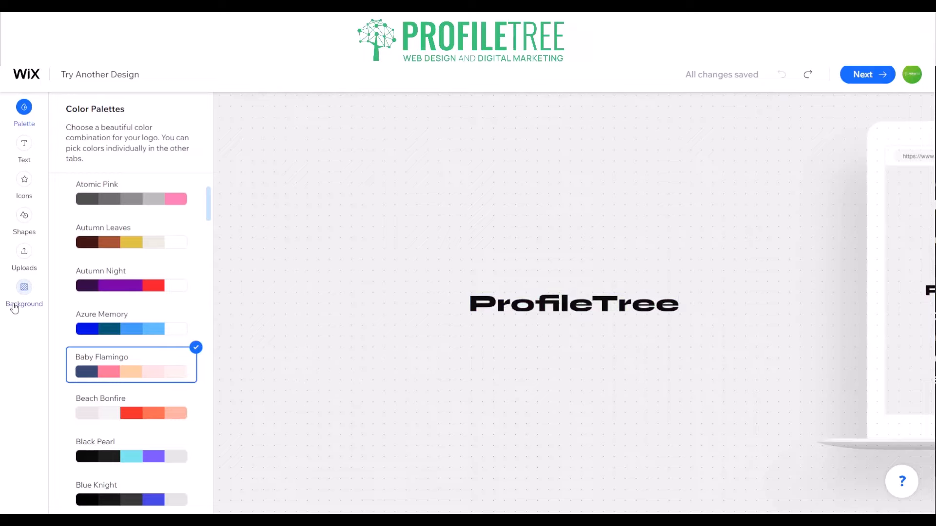
Set the logo's background colour to white, FFFFFF.
{"action": "left_click", "coordinate": [27, 291]}
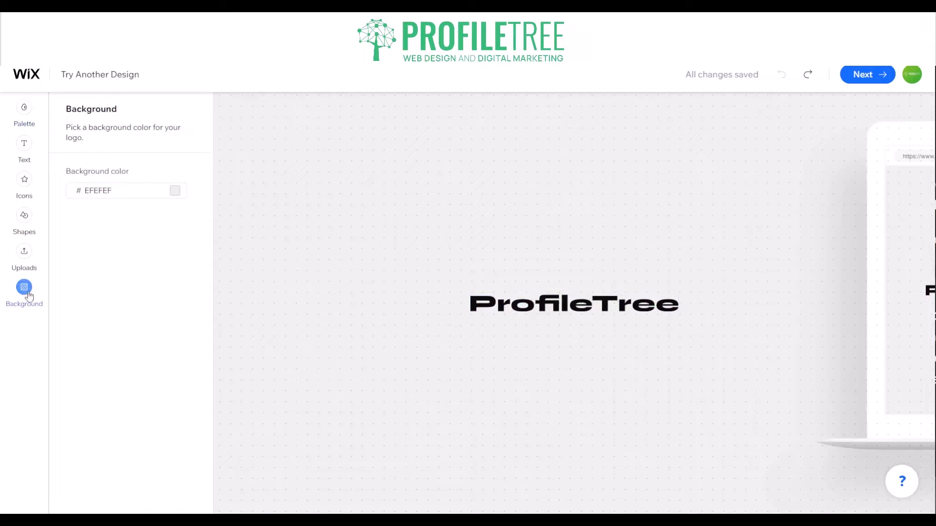
{"action": "left_click", "coordinate": [180, 192]}
{"action": "left_click", "coordinate": [202, 225]}
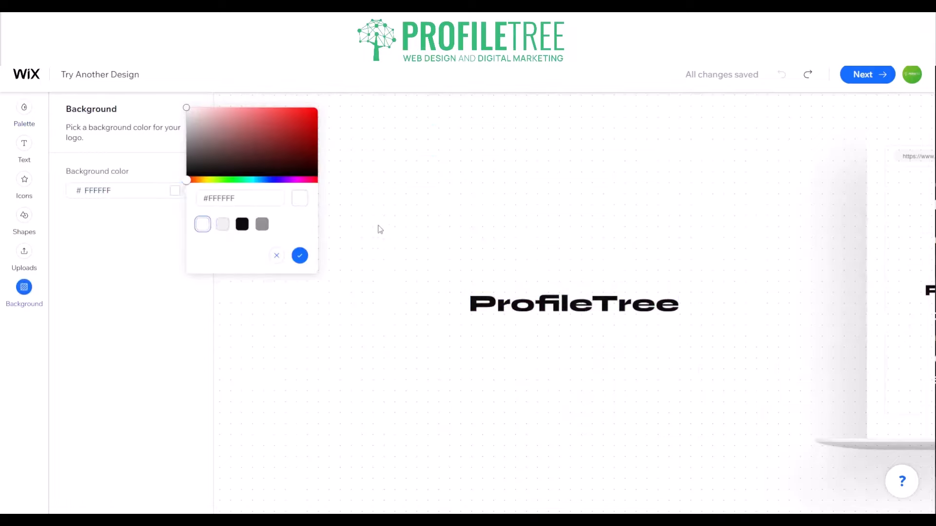
{"action": "left_click", "coordinate": [300, 255]}
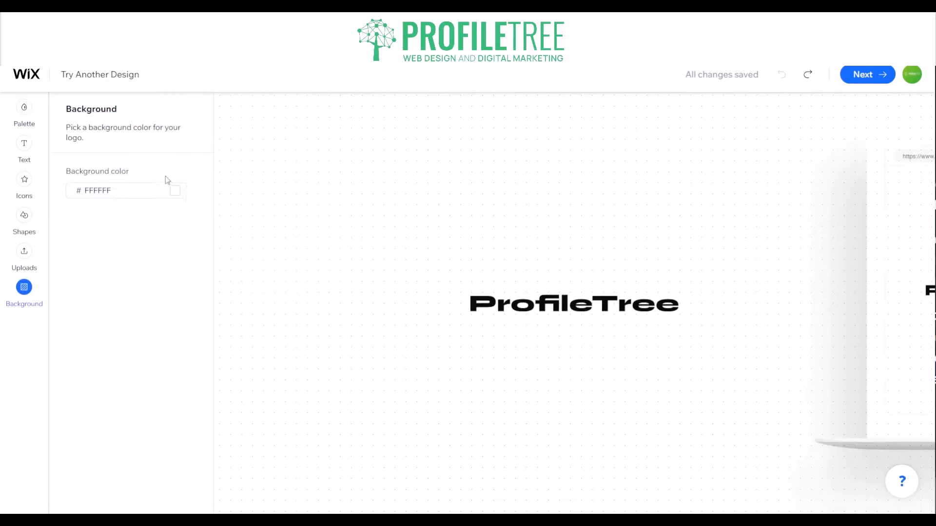
{"action": "left_click", "coordinate": [178, 191]}
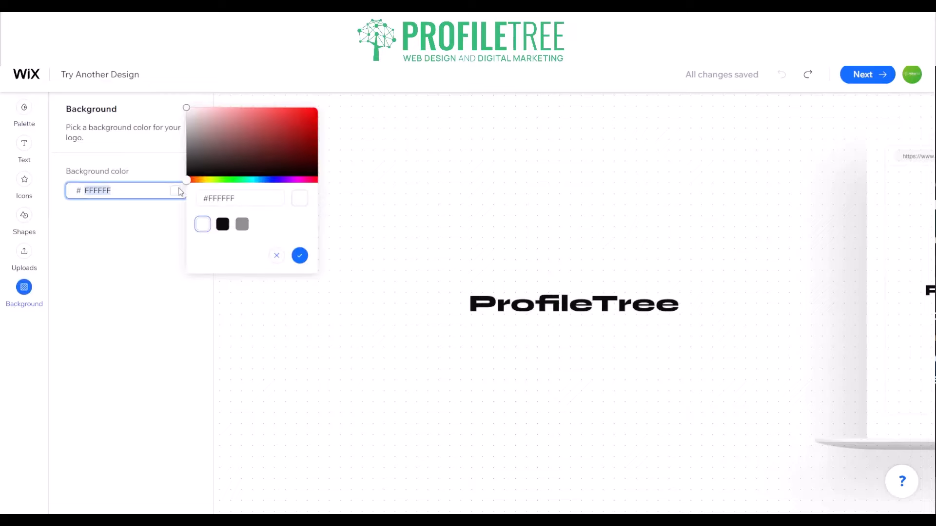
{"action": "left_click", "coordinate": [251, 200]}
{"action": "key", "text": "BackSpace"}
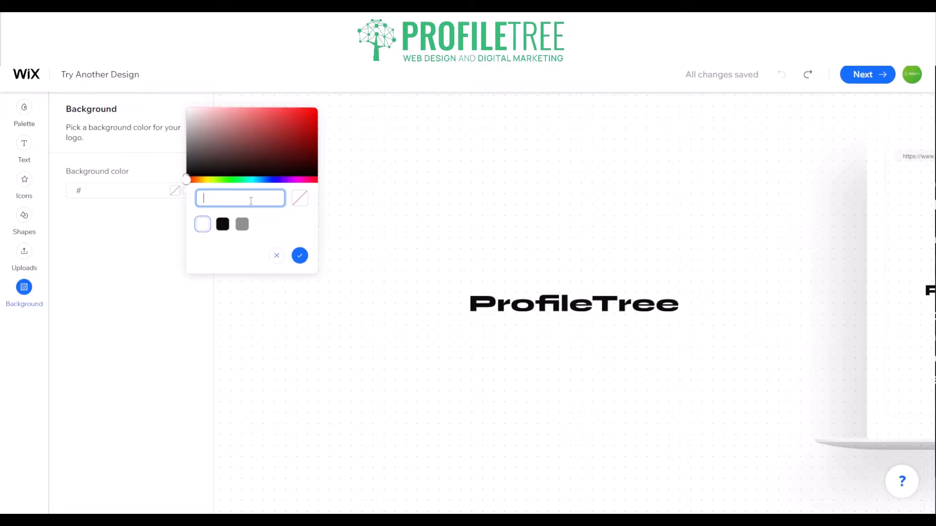
{"action": "left_click", "coordinate": [352, 208]}
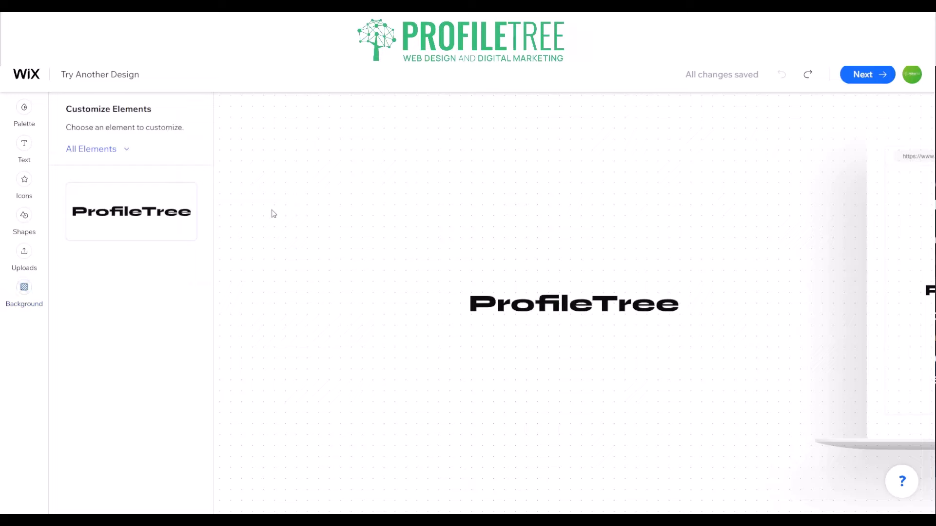
{"action": "left_click", "coordinate": [24, 289]}
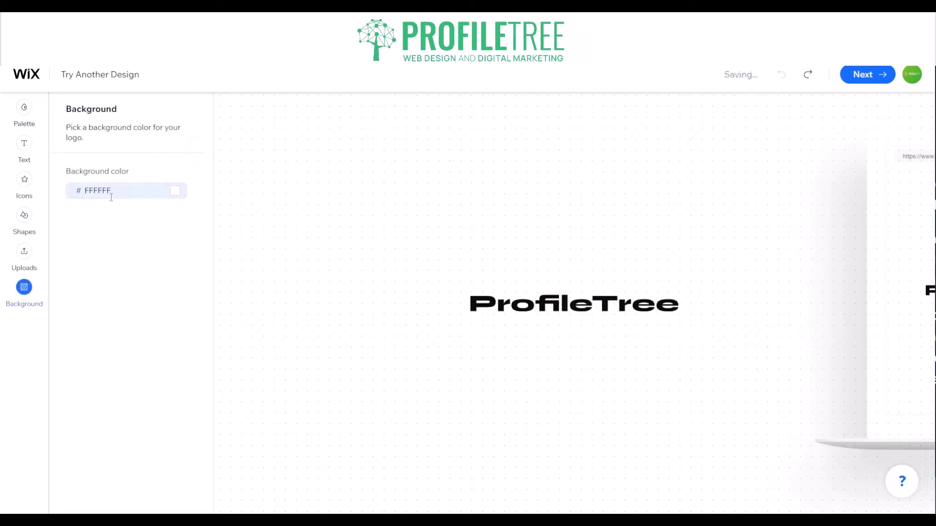
{"action": "left_click", "coordinate": [173, 191]}
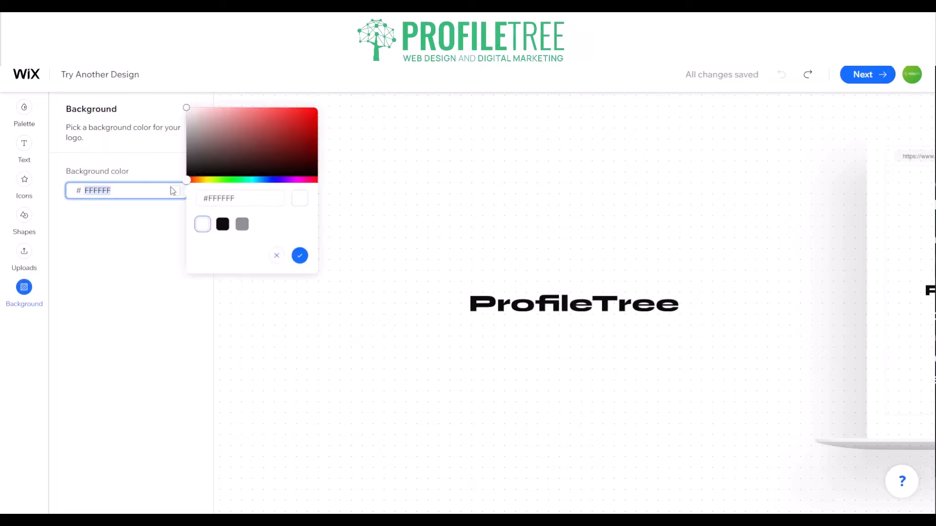
{"action": "left_click", "coordinate": [239, 198]}
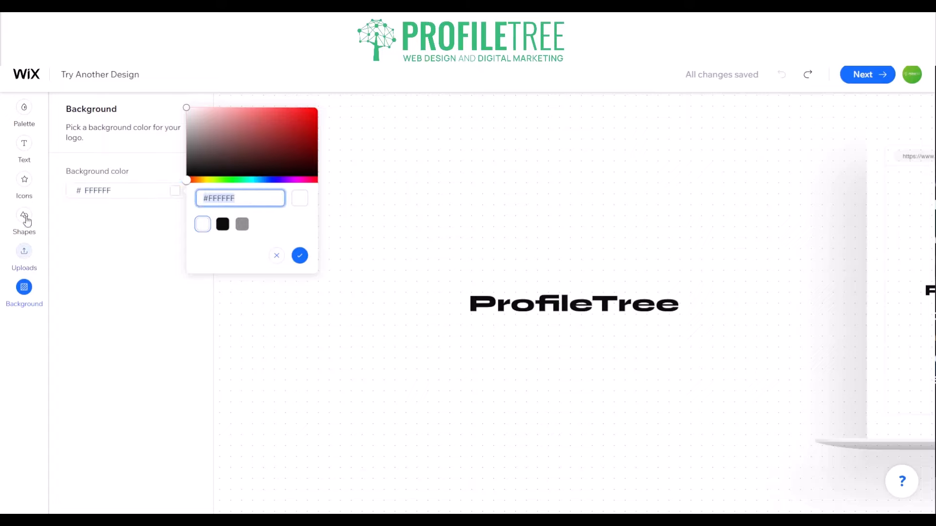
{"action": "left_click", "coordinate": [27, 271]}
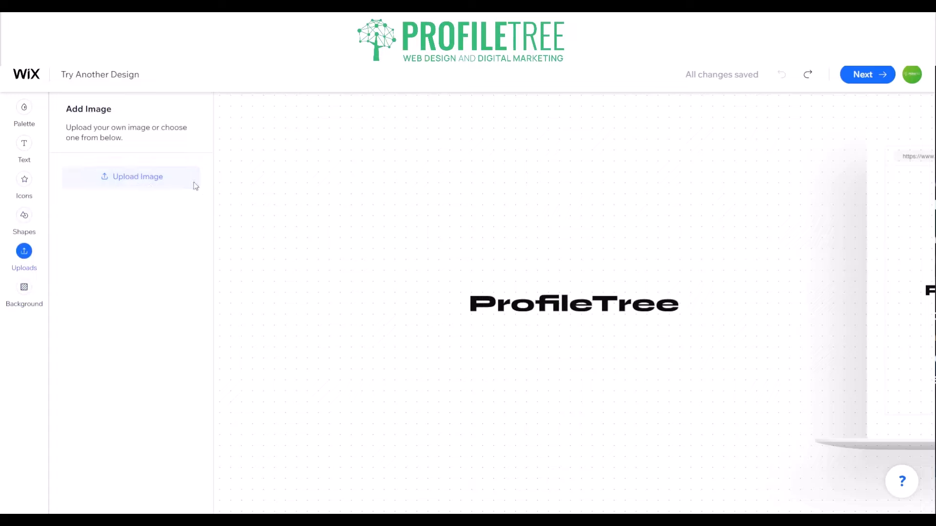
Add a slanted parallelogram shape to the logo and place it over the first letters of the ProfileTree text.
{"action": "left_click", "coordinate": [22, 215]}
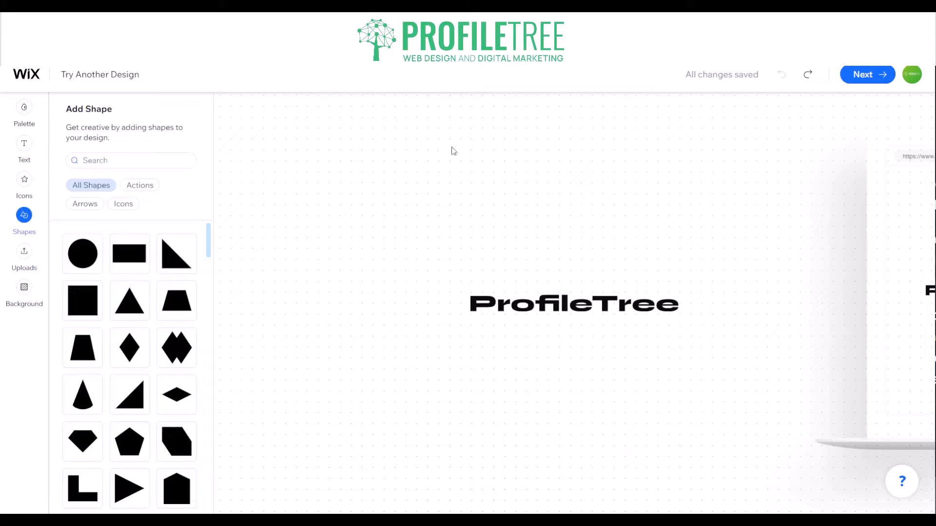
{"action": "scroll", "coordinate": [130, 441], "scroll_direction": "down", "scroll_amount": 15}
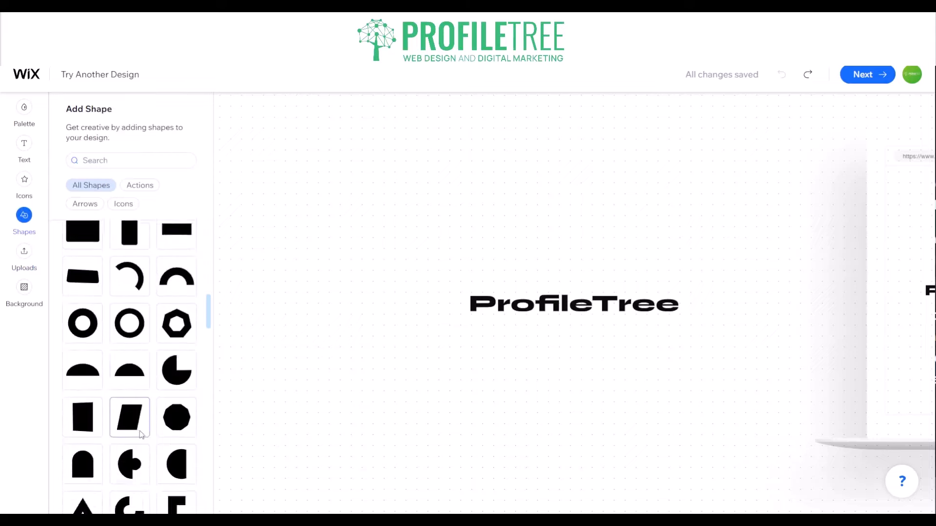
{"action": "scroll", "coordinate": [141, 435], "scroll_direction": "down", "scroll_amount": 10}
{"action": "scroll", "coordinate": [141, 436], "scroll_direction": "up", "scroll_amount": 3}
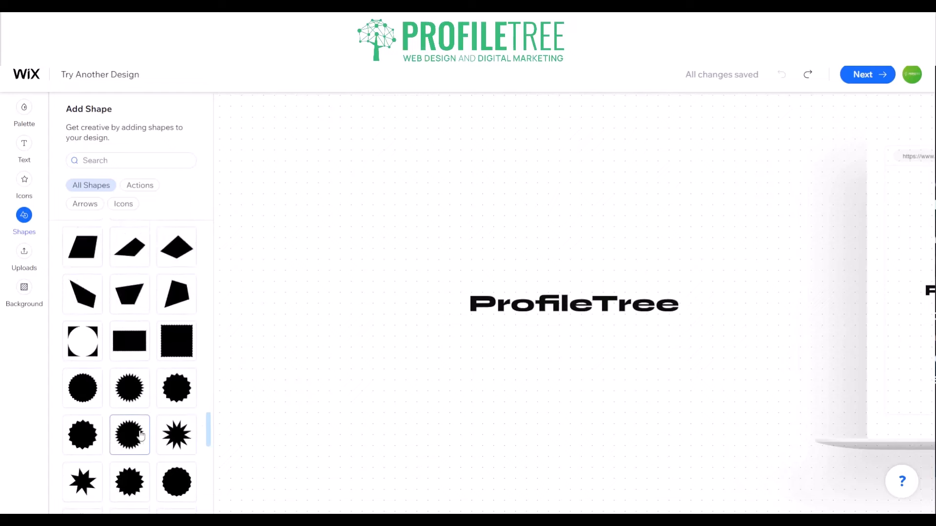
{"action": "scroll", "coordinate": [141, 435], "scroll_direction": "up", "scroll_amount": 1}
{"action": "left_click", "coordinate": [79, 391]}
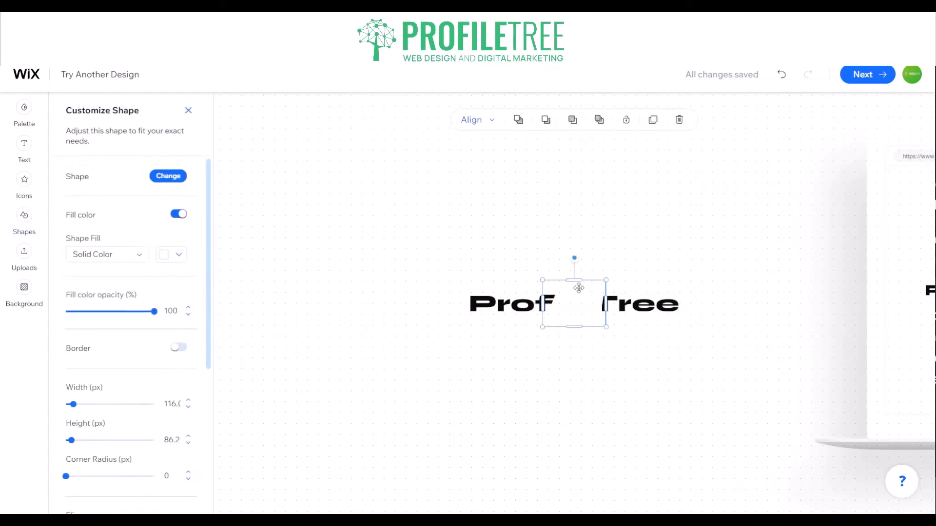
{"action": "left_click_drag", "start_coordinate": [578, 286], "coordinate": [498, 286]}
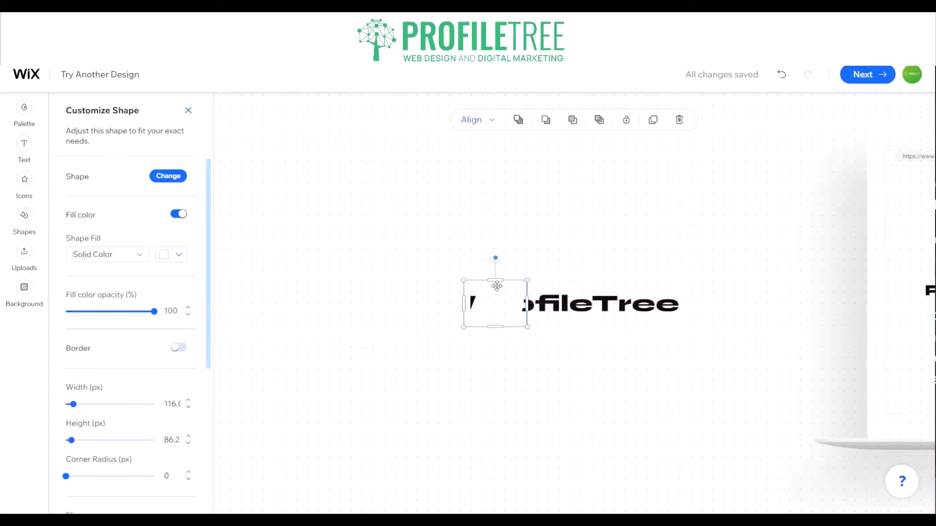
Fill the parallelogram shape with the solid green colour #71D418.
{"action": "left_click", "coordinate": [129, 254]}
{"action": "left_click", "coordinate": [171, 254]}
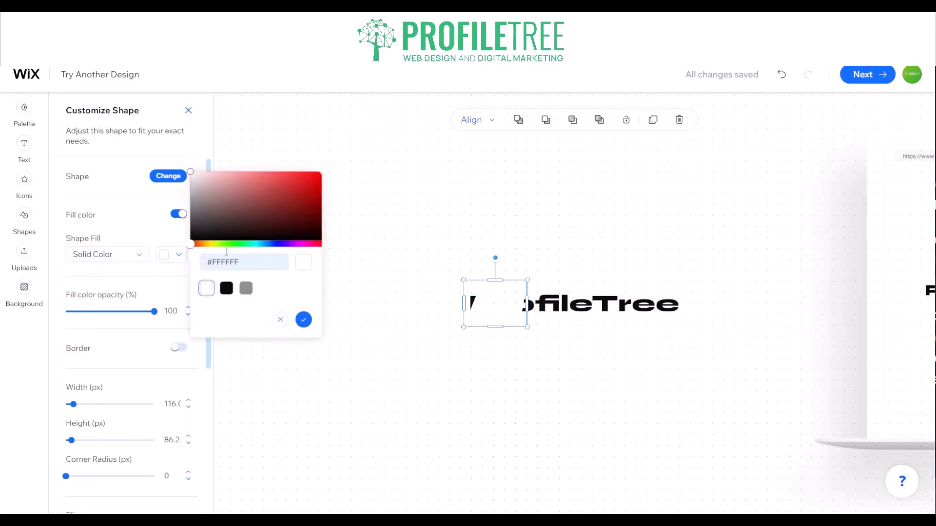
{"action": "left_click_drag", "start_coordinate": [190, 244], "coordinate": [223, 244]}
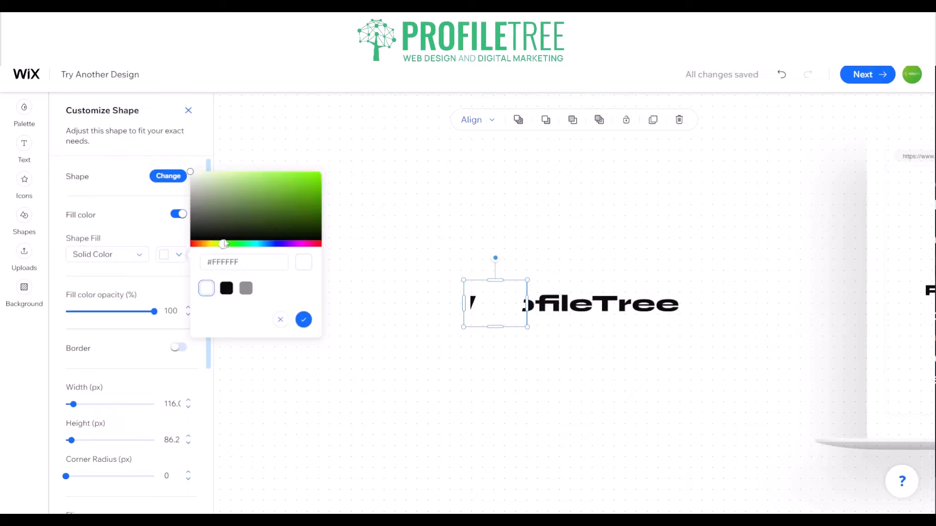
{"action": "left_click", "coordinate": [308, 187]}
{"action": "mouse_move", "coordinate": [308, 187]}
{"action": "left_mouse_down"}
{"action": "mouse_move", "coordinate": [271, 209]}
{"action": "mouse_move", "coordinate": [308, 187]}
{"action": "left_mouse_up"}
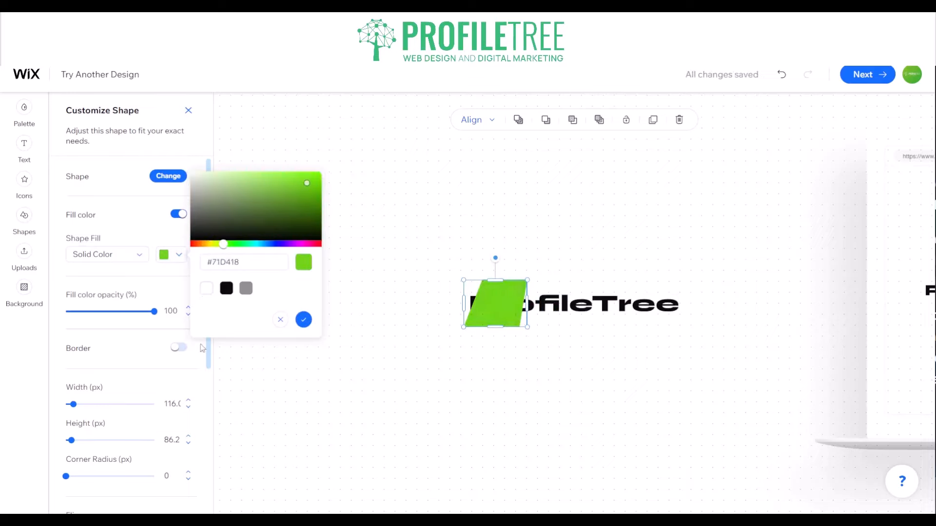
{"action": "left_click", "coordinate": [329, 354]}
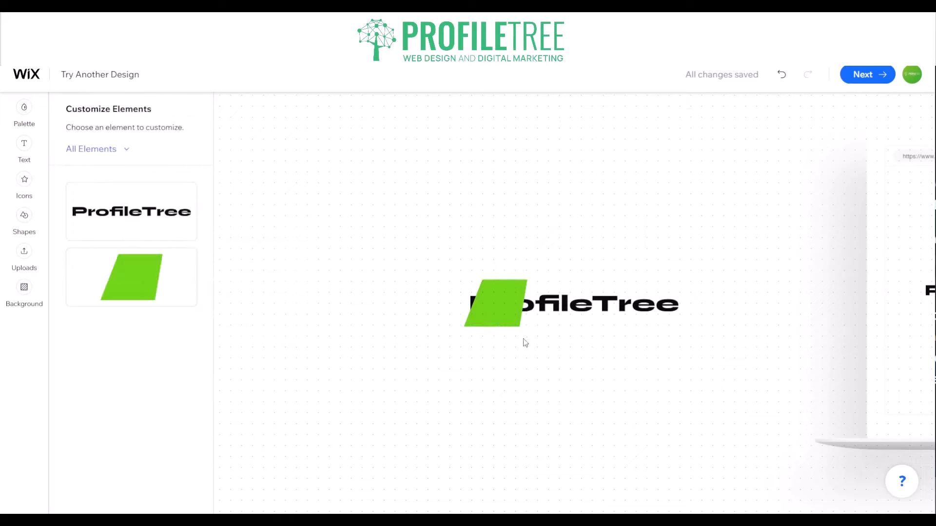
Send the ProfileTree text to the front, above the green shape.
{"action": "left_click", "coordinate": [503, 312]}
{"action": "left_click", "coordinate": [568, 311]}
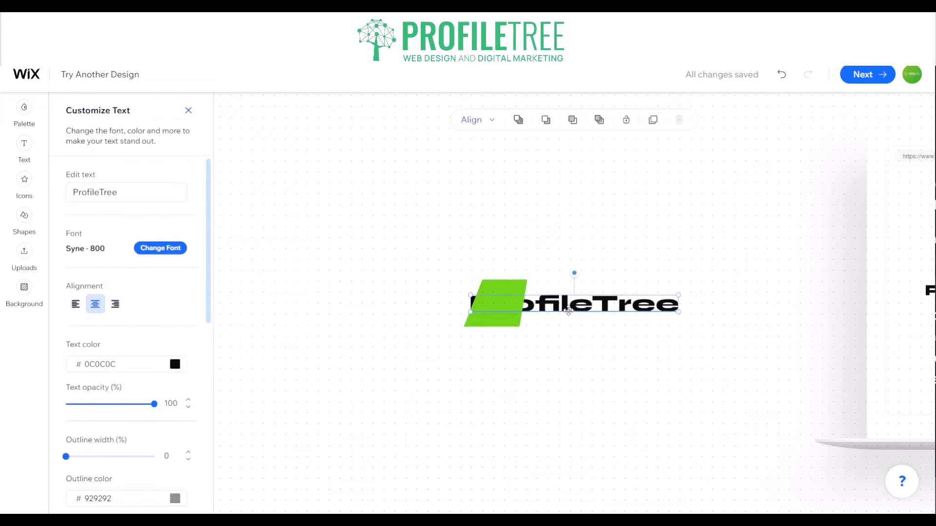
{"action": "left_click", "coordinate": [519, 120]}
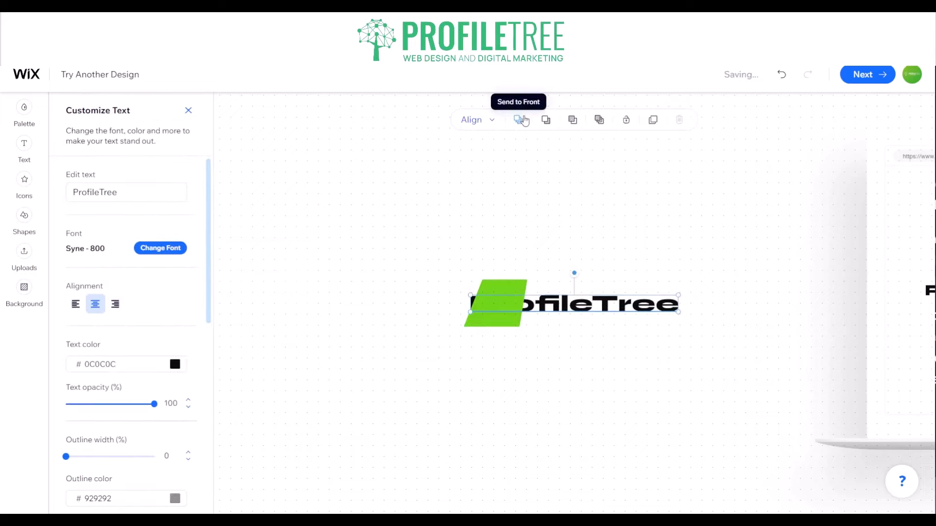
Move the green parallelogram slightly left and up behind the first letters of the ProfileTree text.
{"action": "left_click", "coordinate": [495, 188]}
{"action": "mouse_move", "coordinate": [507, 285]}
{"action": "left_mouse_down"}
{"action": "mouse_move", "coordinate": [515, 270]}
{"action": "mouse_move", "coordinate": [511, 285]}
{"action": "left_mouse_up"}
{"action": "left_click", "coordinate": [468, 420]}
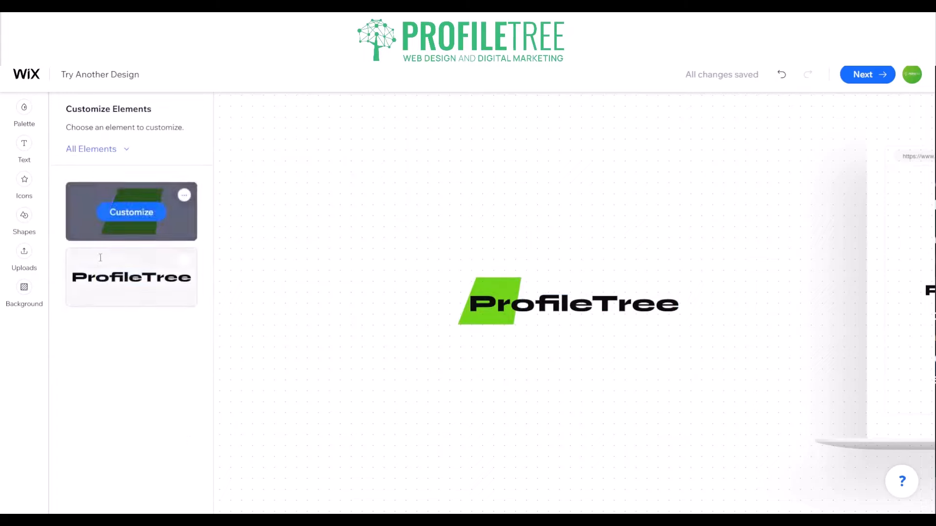
{"action": "left_click", "coordinate": [23, 215]}
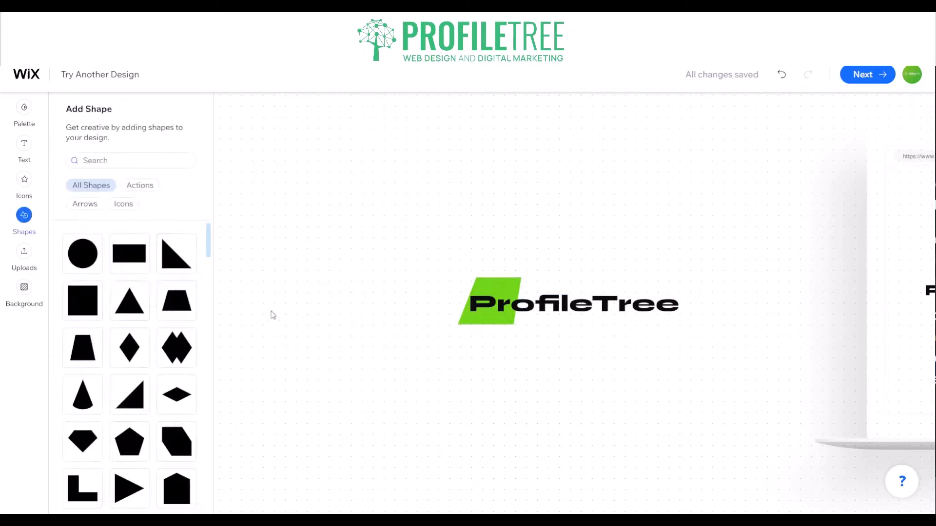
{"action": "left_click", "coordinate": [24, 179]}
{"action": "left_click", "coordinate": [127, 159]}
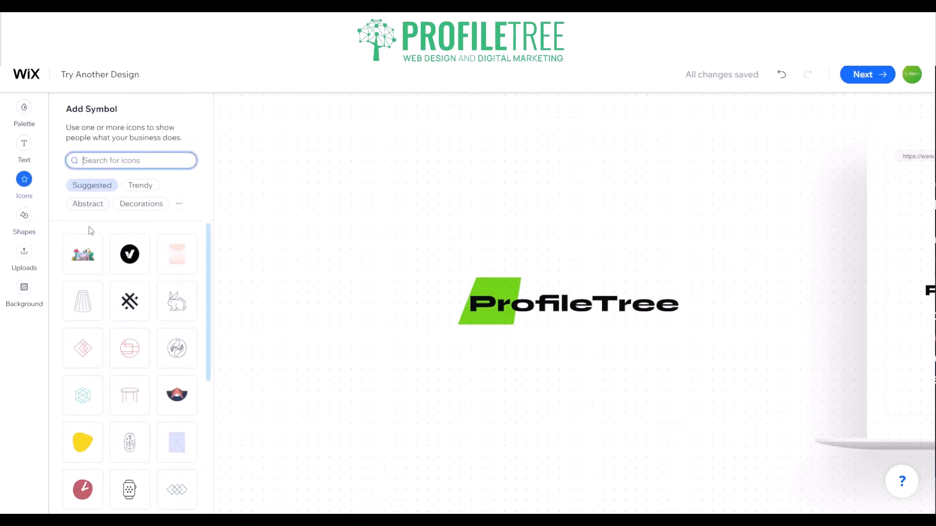
{"action": "type", "text": "Tree"}
{"action": "left_click", "coordinate": [257, 276]}
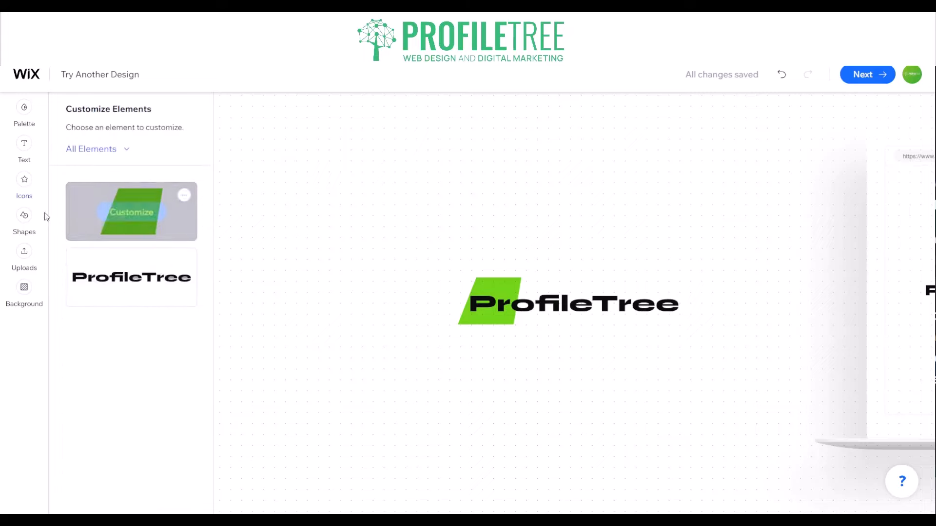
Search the icons for "Tree", add the flat-topped tree with a slender trunk, and place it over the green shape's left edge.
{"action": "left_click", "coordinate": [21, 179]}
{"action": "left_click", "coordinate": [121, 163]}
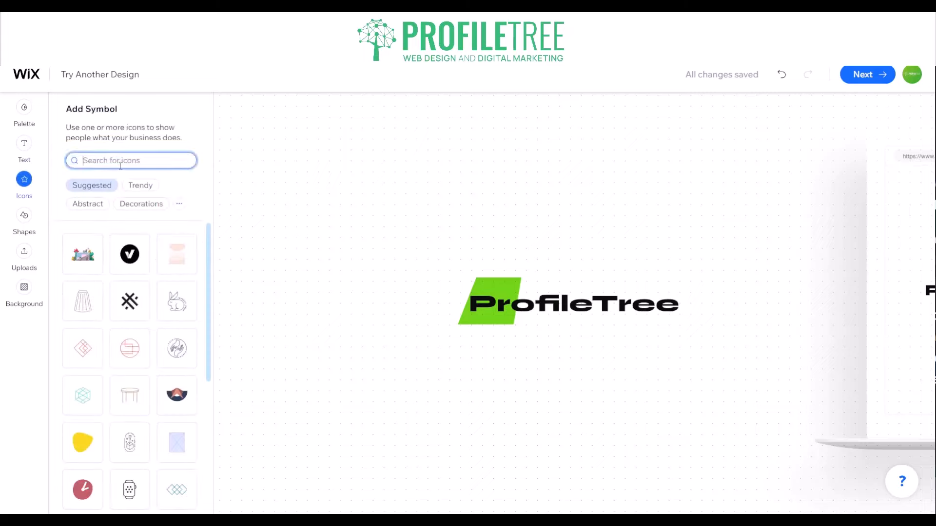
{"action": "type", "text": "Tree"}
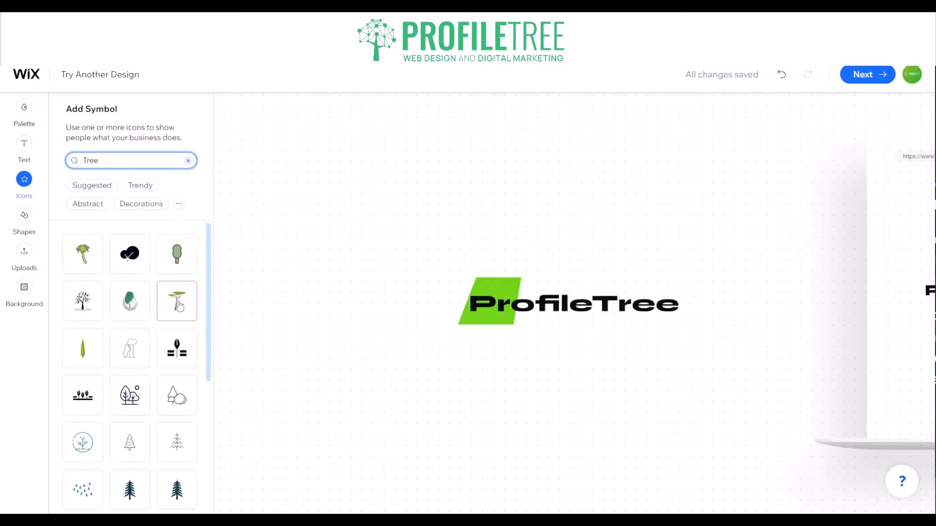
{"action": "mouse_move", "coordinate": [179, 304]}
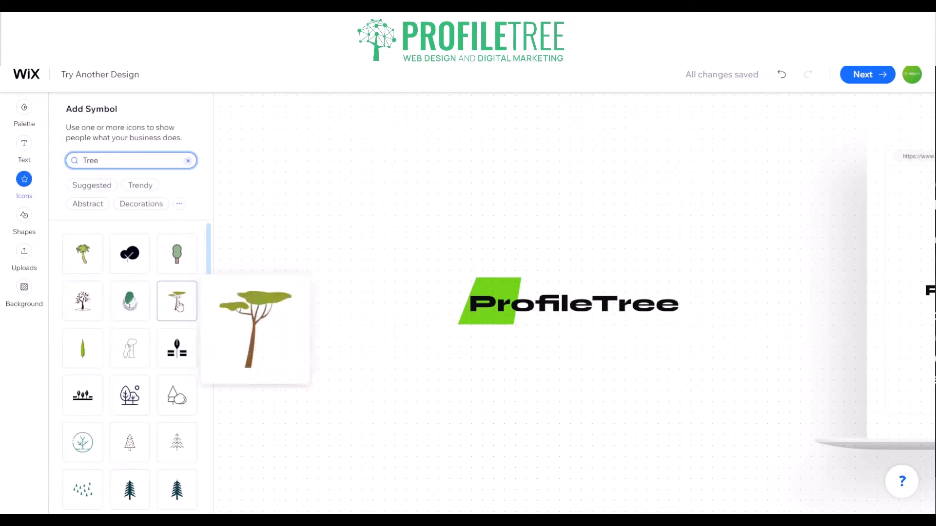
{"action": "left_click", "coordinate": [178, 304]}
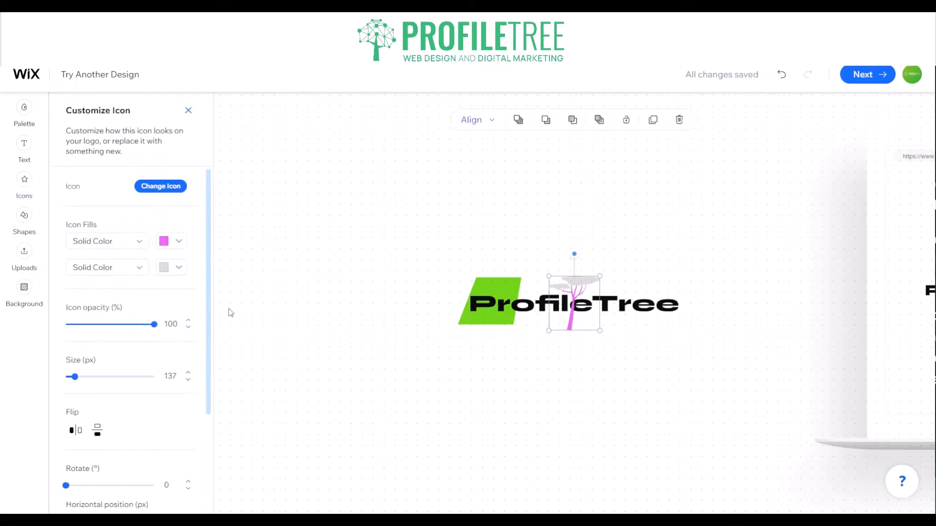
{"action": "left_click_drag", "start_coordinate": [595, 299], "coordinate": [482, 294]}
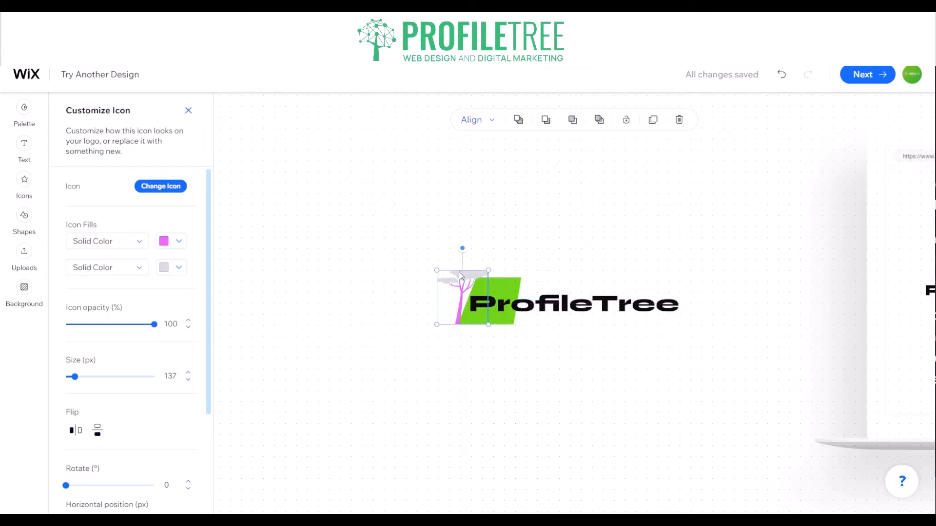
Change the tree icon's pink trunk fill to the dark green #174913.
{"action": "left_click", "coordinate": [174, 243]}
{"action": "left_click_drag", "start_coordinate": [297, 222], "coordinate": [247, 235]}
{"action": "left_click_drag", "start_coordinate": [281, 175], "coordinate": [300, 205]}
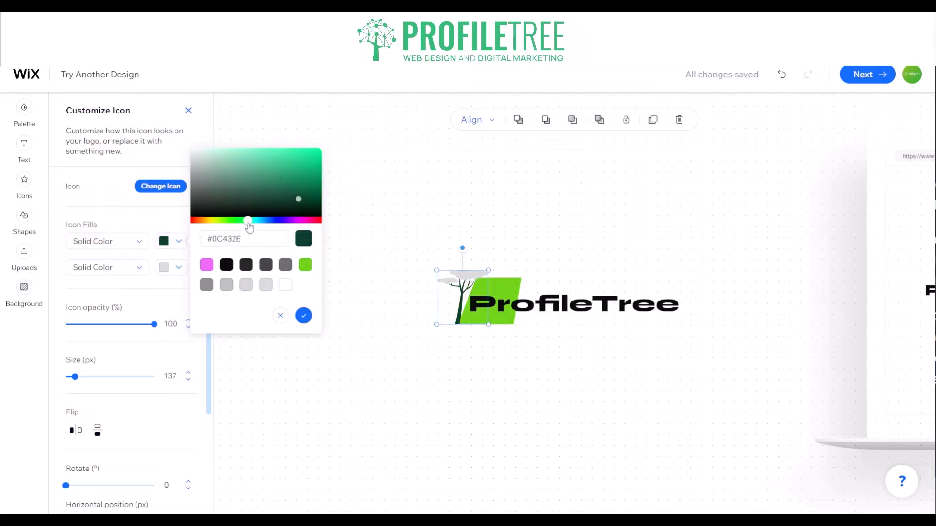
{"action": "left_click_drag", "start_coordinate": [249, 228], "coordinate": [234, 226]}
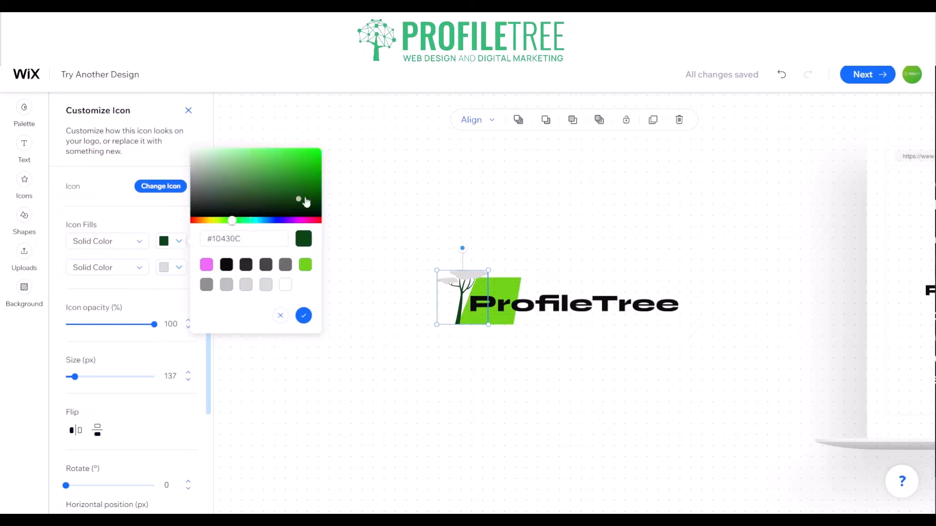
{"action": "left_click_drag", "start_coordinate": [299, 199], "coordinate": [286, 197]}
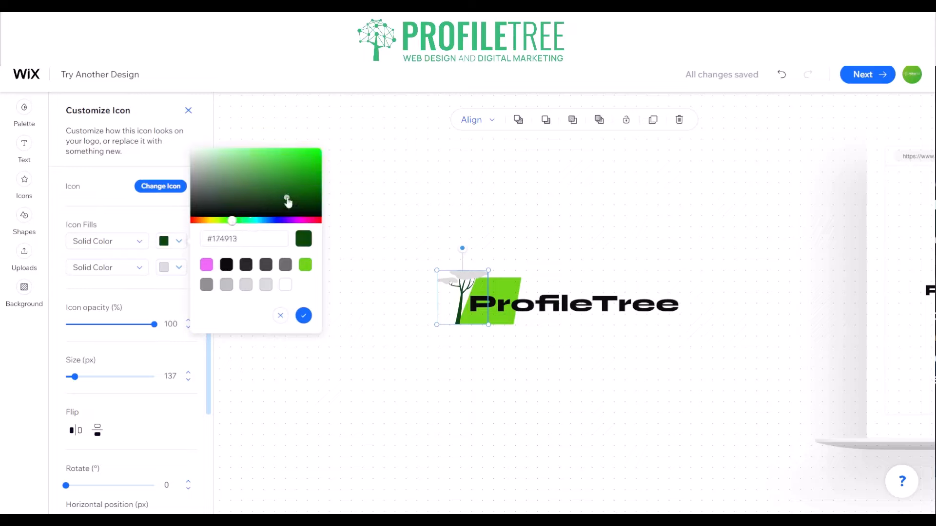
Change the tree icon's grey canopy fill to a medium green, lighter than the trunk.
{"action": "left_click", "coordinate": [177, 271]}
{"action": "left_click", "coordinate": [240, 248]}
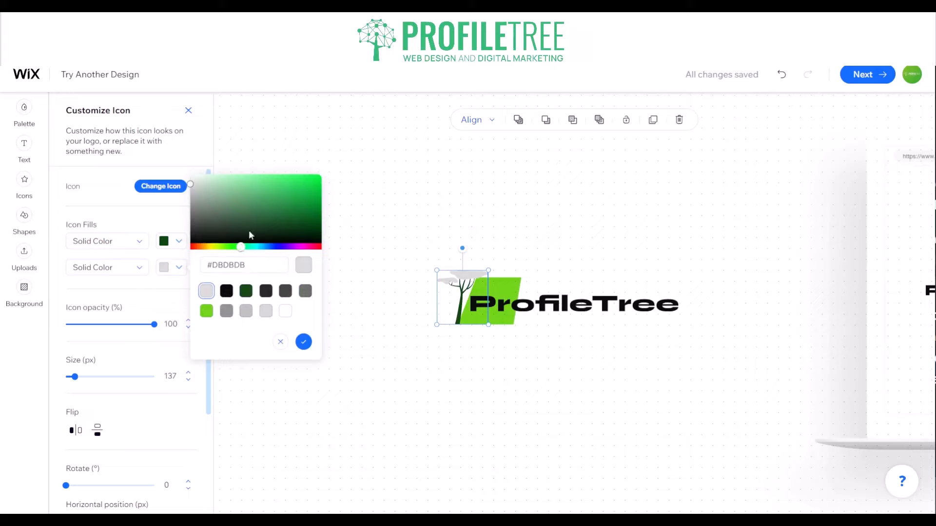
{"action": "left_click_drag", "start_coordinate": [218, 182], "coordinate": [301, 211]}
{"action": "left_click", "coordinate": [431, 216]}
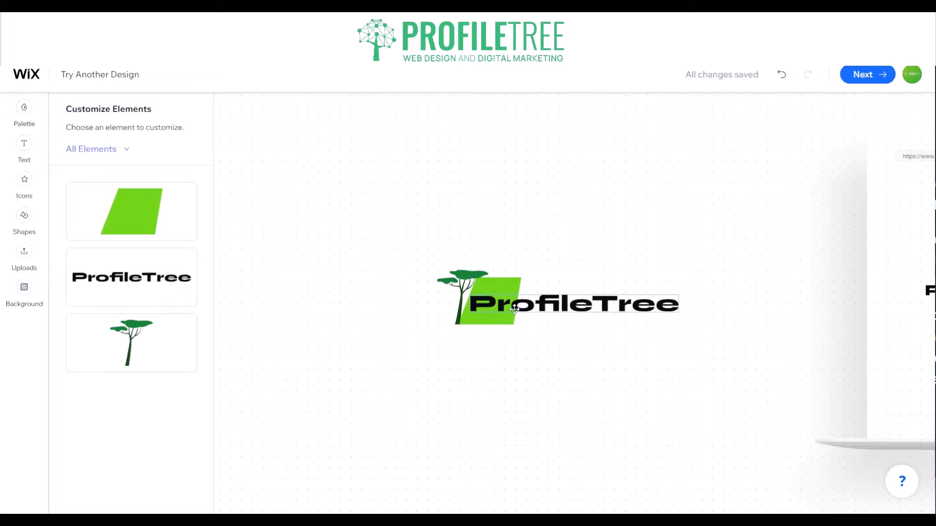
Nudge the tree icon slightly to the right so its trunk sits along the green shape's slanted left edge.
{"action": "left_click", "coordinate": [469, 285]}
{"action": "key", "text": "Right"}
{"action": "key", "text": "Right"}
{"action": "key", "text": "Right"}
{"action": "key", "text": "Right"}
{"action": "key", "text": "Right"}
{"action": "key", "text": "Right"}
{"action": "key", "text": "Right"}
{"action": "key", "text": "Right"}
{"action": "key", "text": "Right"}
{"action": "key", "text": "Right"}
{"action": "key", "text": "Right"}
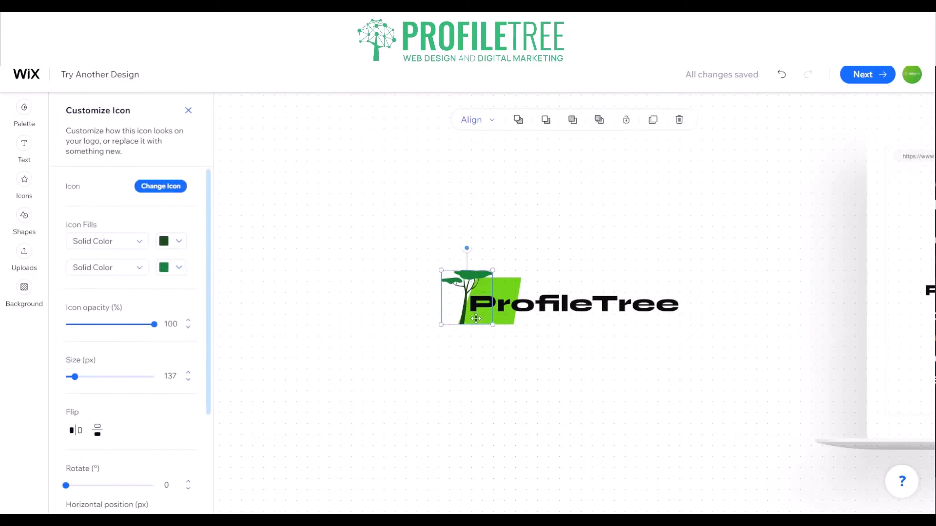
{"action": "key", "text": "Left"}
{"action": "key", "text": "Left"}
{"action": "key", "text": "Left"}
{"action": "left_click", "coordinate": [481, 363]}
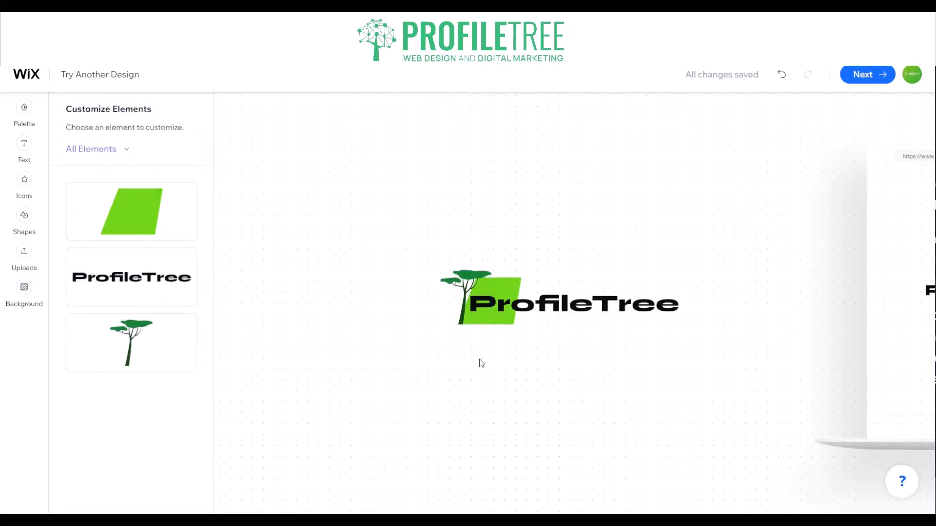